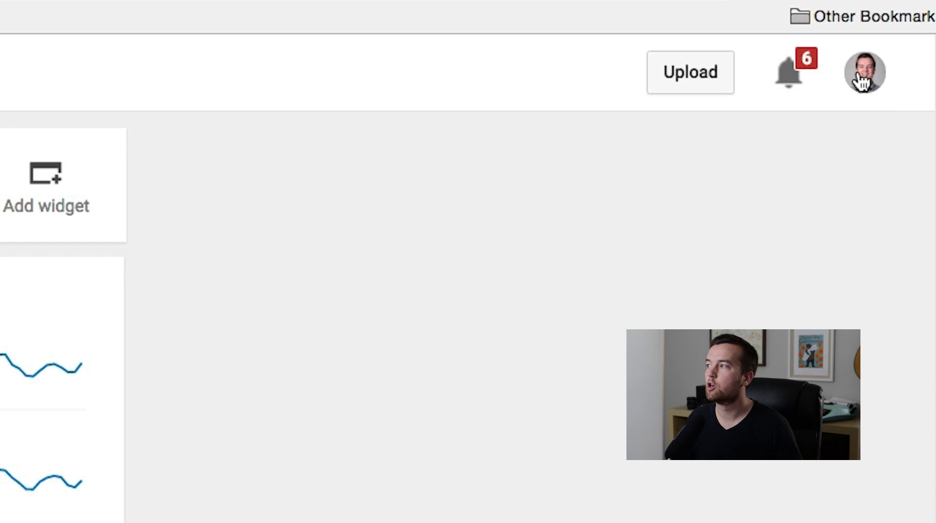
- Open the Video School Online channel's Creator Studio dashboard and review its analytics for the last 28 days
left_click(924, 51)
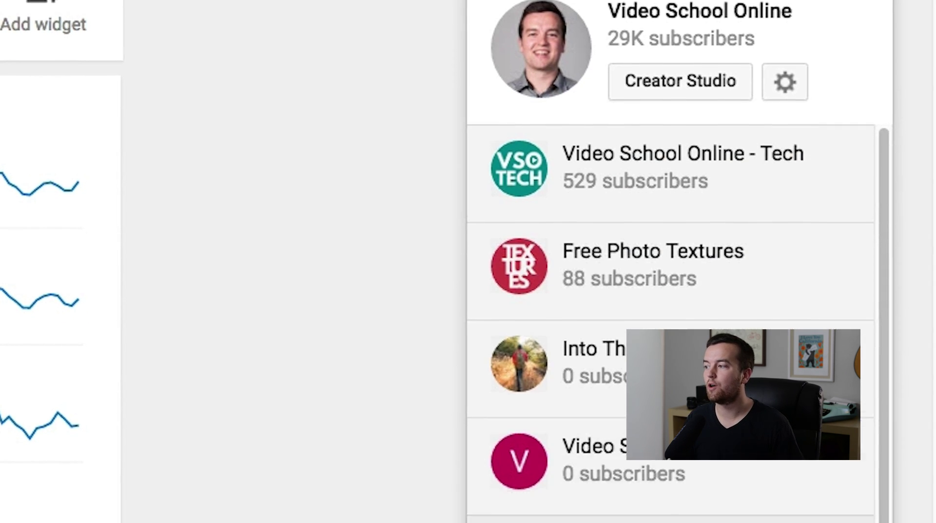
scroll(688, 474, "down", 1)
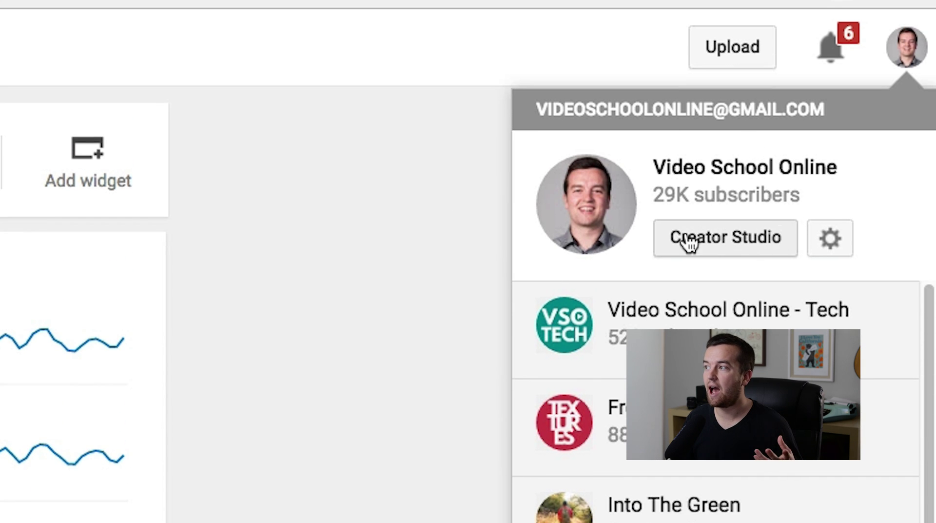
left_click(451, 269)
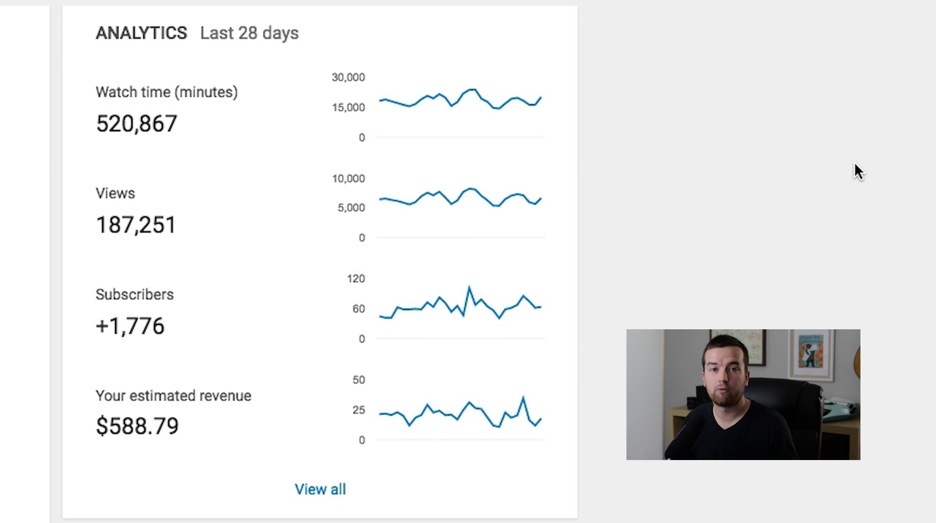
scroll(882, 293, "down", 8)
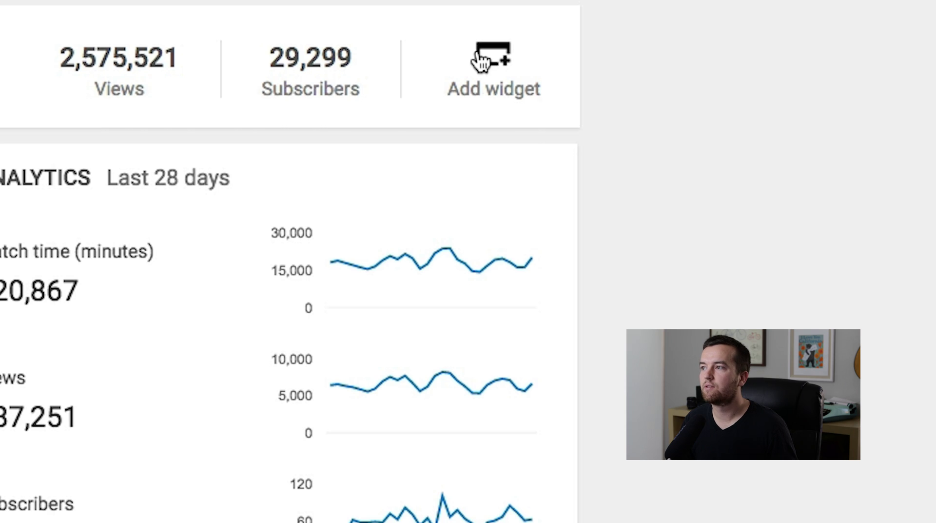
- Add another Videos widget to the dashboard and locate it below the existing one
left_click(480, 60)
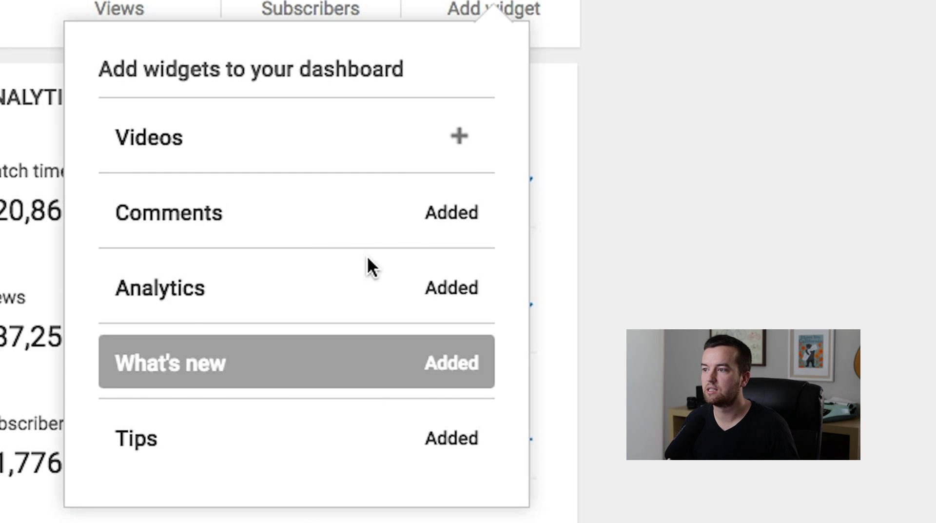
left_click(441, 147)
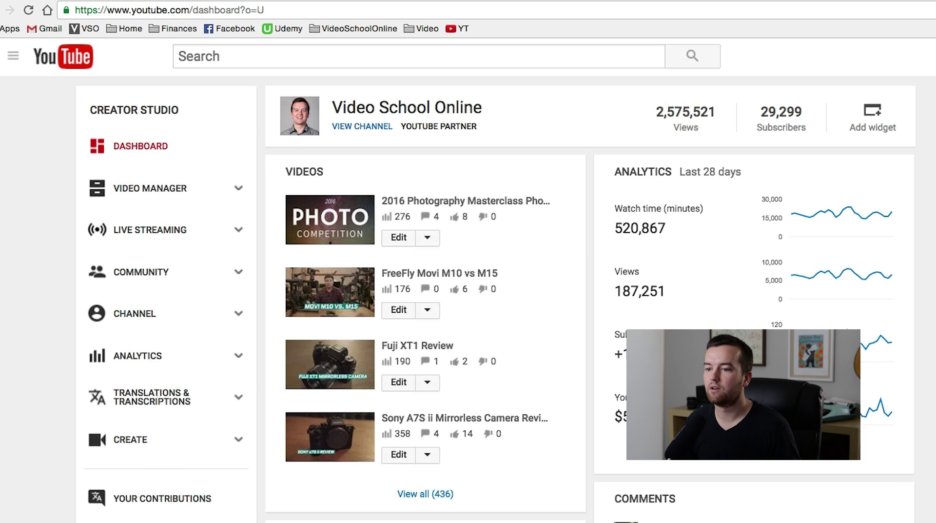
scroll(879, 182, "down", 2)
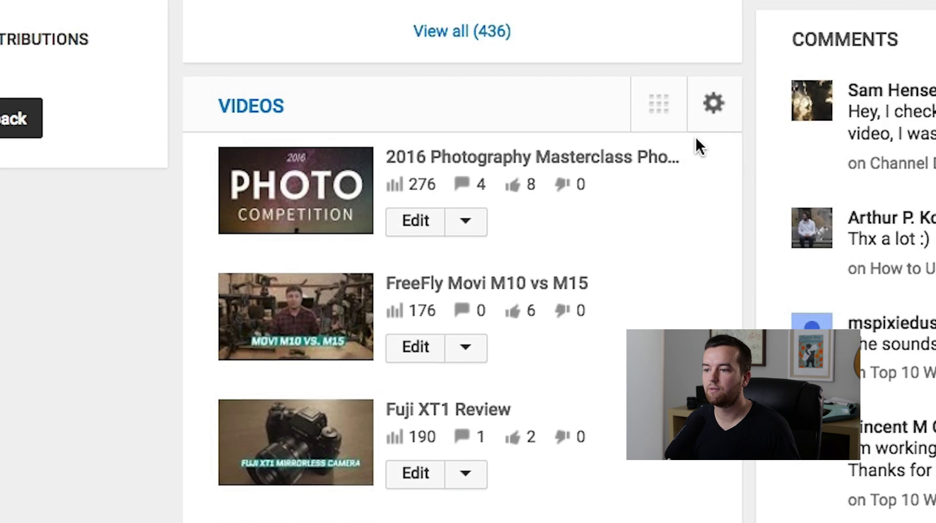
scroll(700, 146, "down", 2)
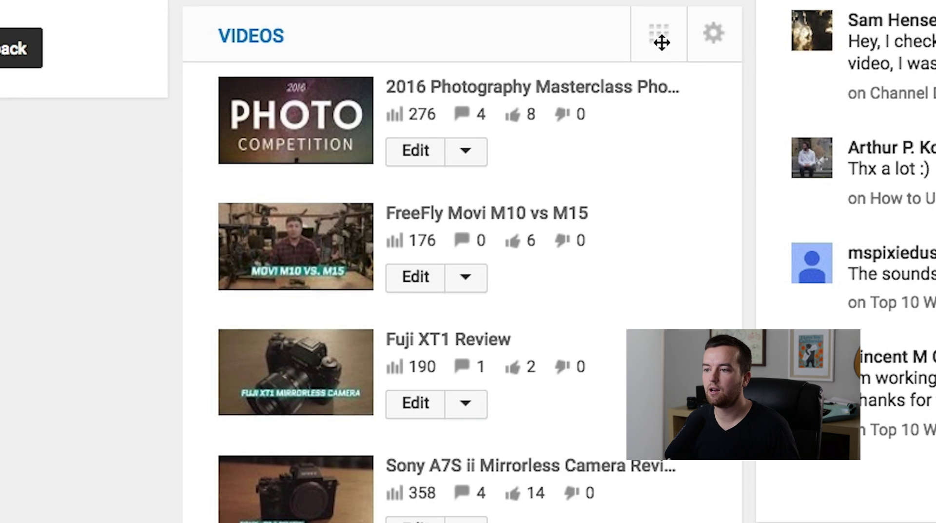
- Open the added Videos widget's settings, examine the video filter choices, and cancel without changing anything
left_click(713, 34)
scroll(713, 53, "down", 2)
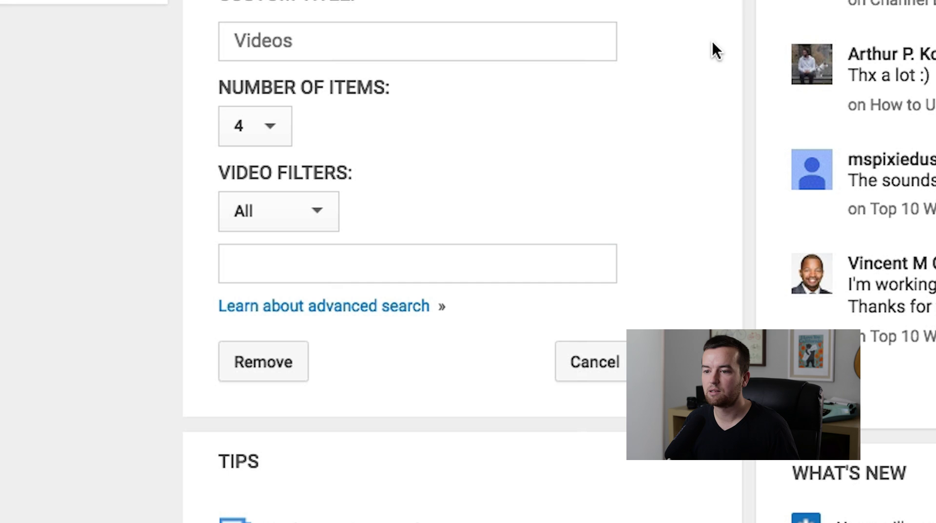
left_click(275, 210)
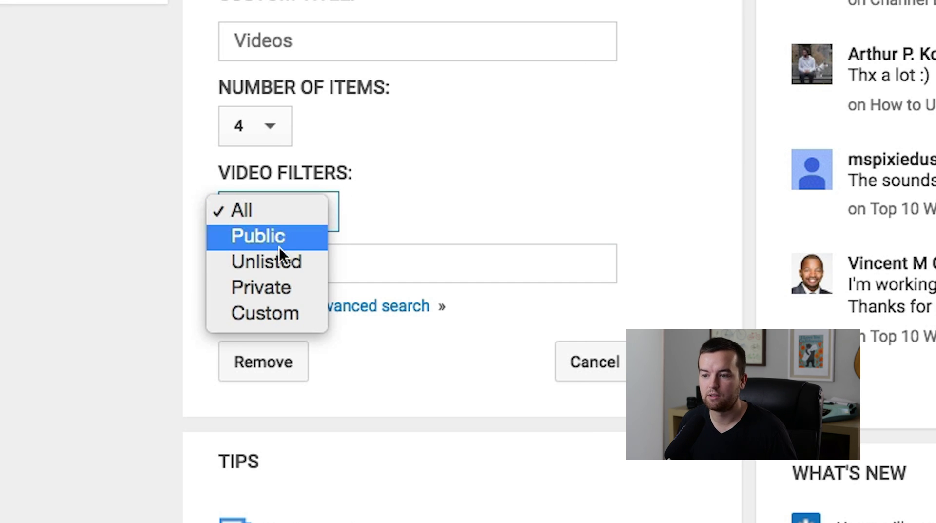
left_click(531, 174)
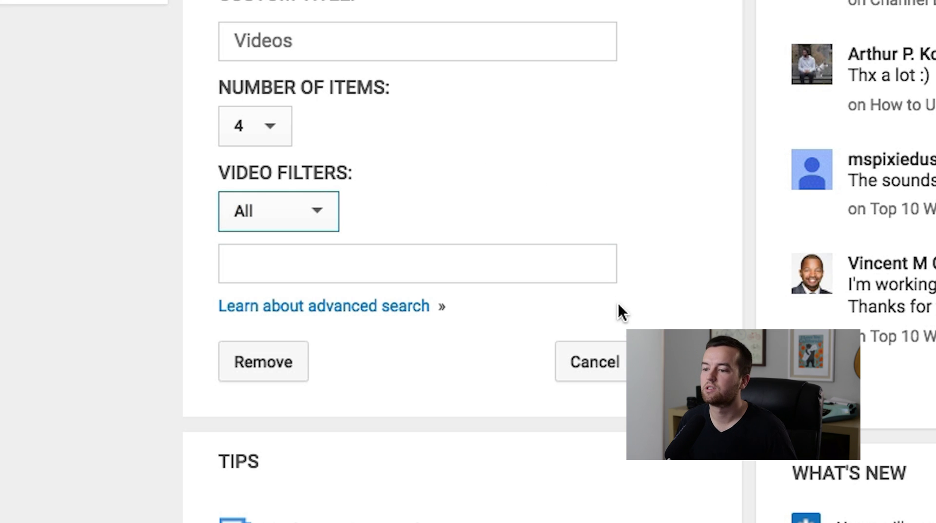
left_click(597, 380)
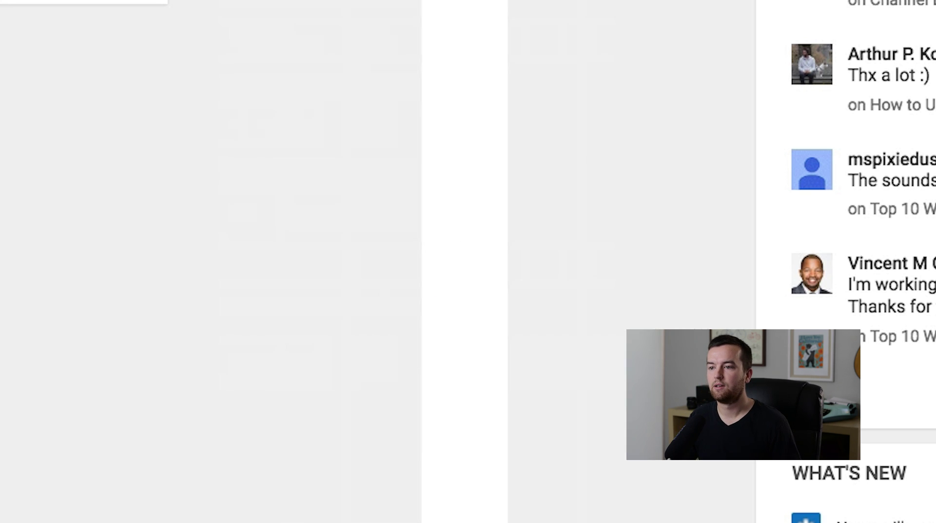
- Remove the added Videos widget from the dashboard through its settings
left_click(609, 63)
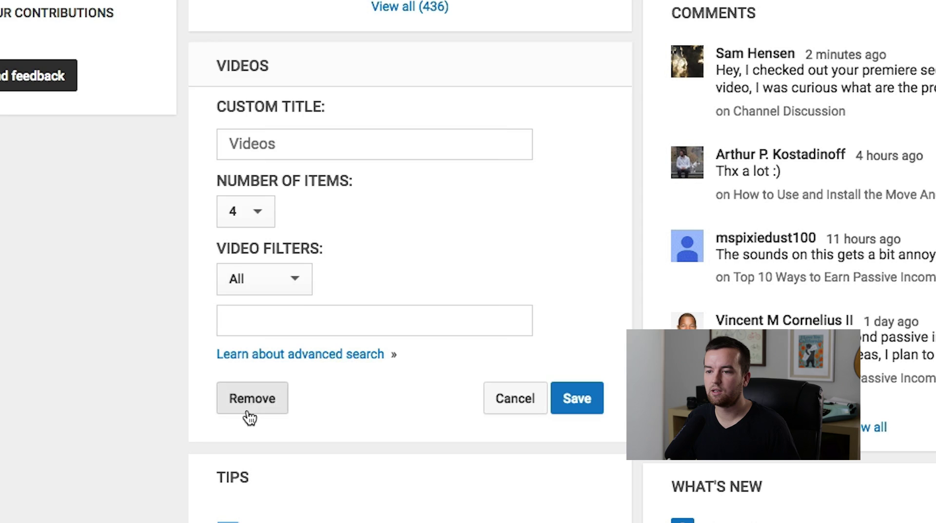
left_click(286, 406)
scroll(741, 341, "up", 5)
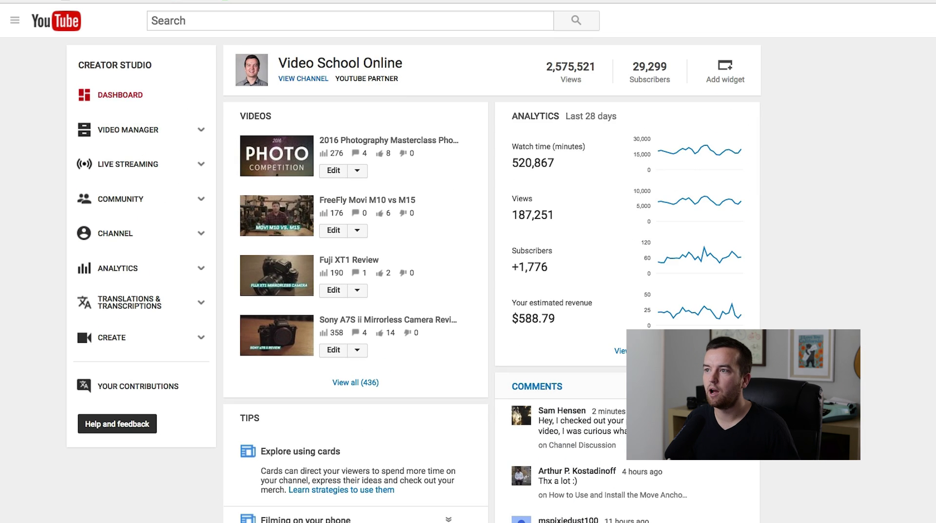
- Move the Comments widget above Analytics, and return Analytics to the head of its column
left_click_drag(721, 345, 759, 116)
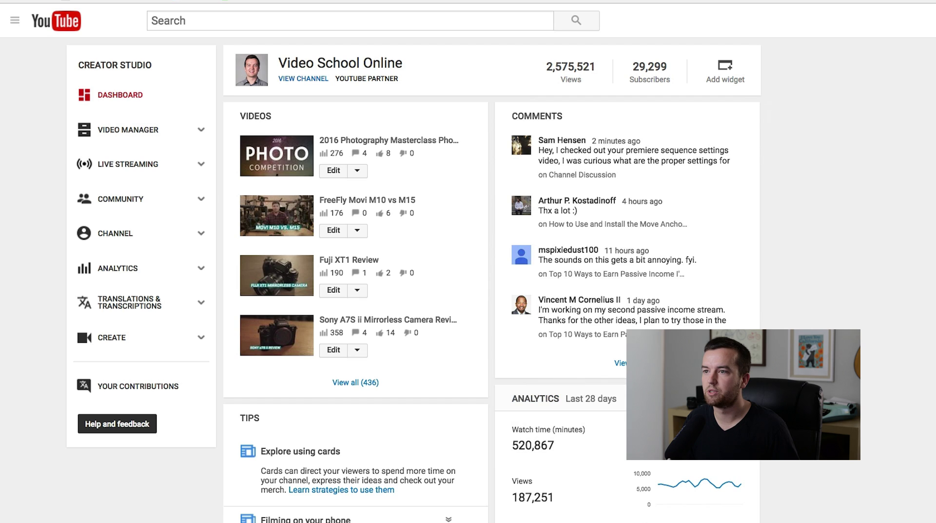
left_click_drag(746, 398, 684, 154)
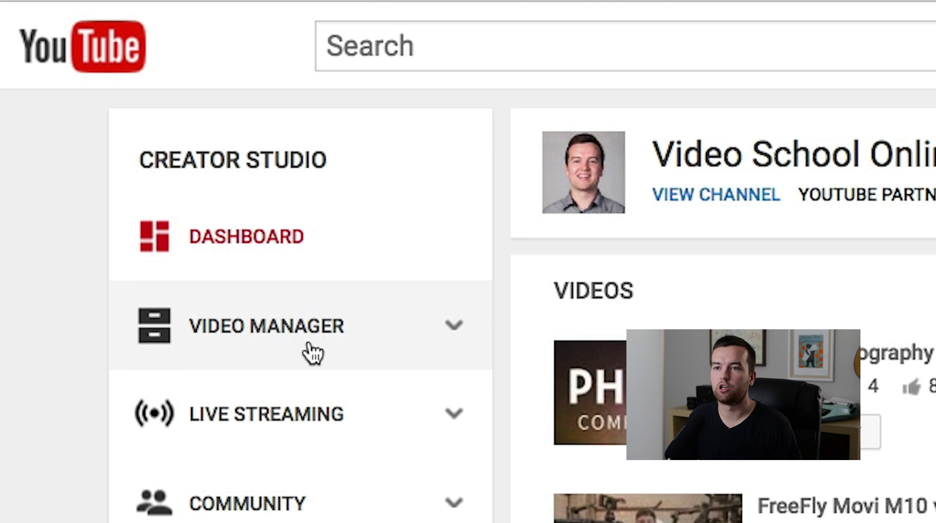
- Open the Video Manager and look through the list of uploaded videos
left_click(308, 352)
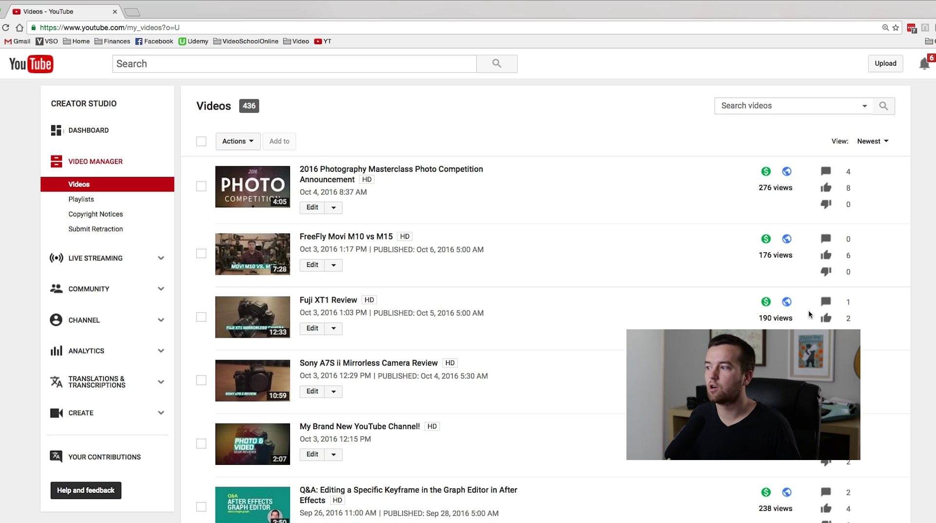
scroll(809, 314, "down", 10)
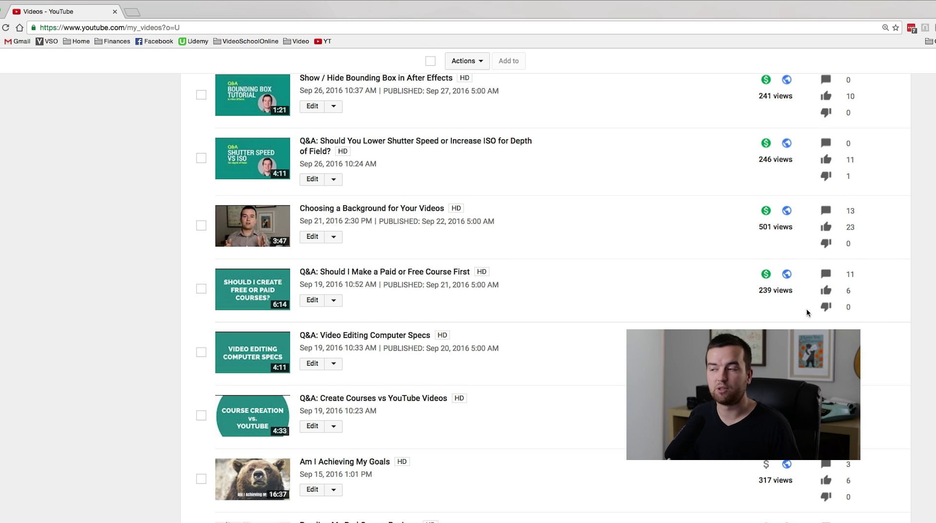
scroll(806, 311, "up", 10)
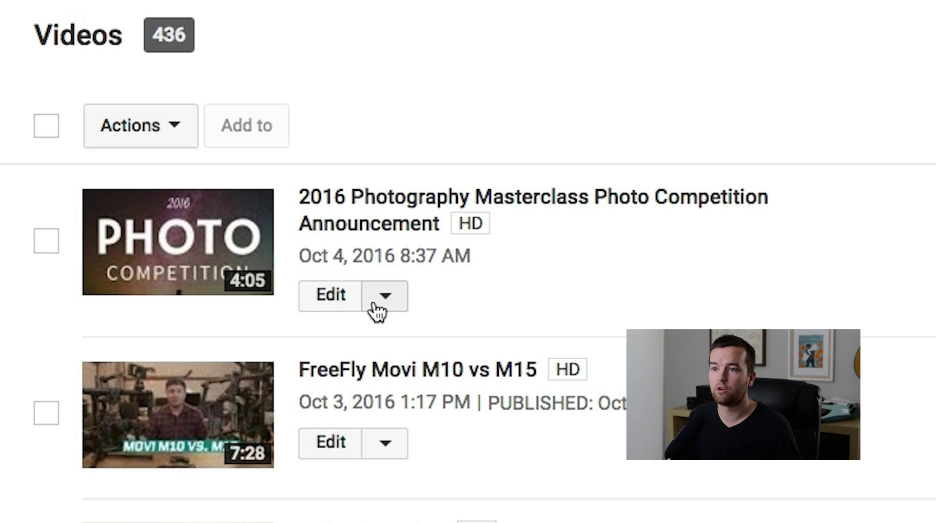
- Examine the editing options available for the 2016 Photography Masterclass Photo Competition Announcement video, and dismiss them
left_click(392, 305)
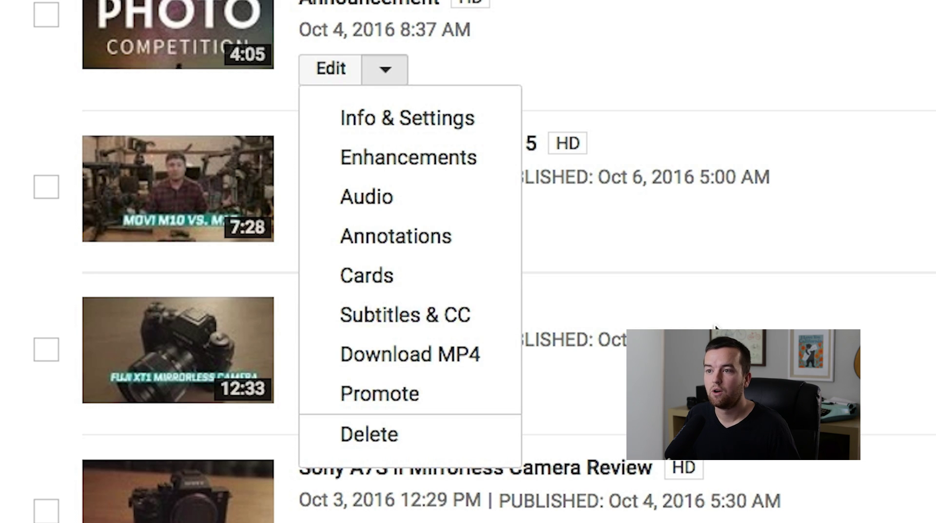
left_click(381, 77)
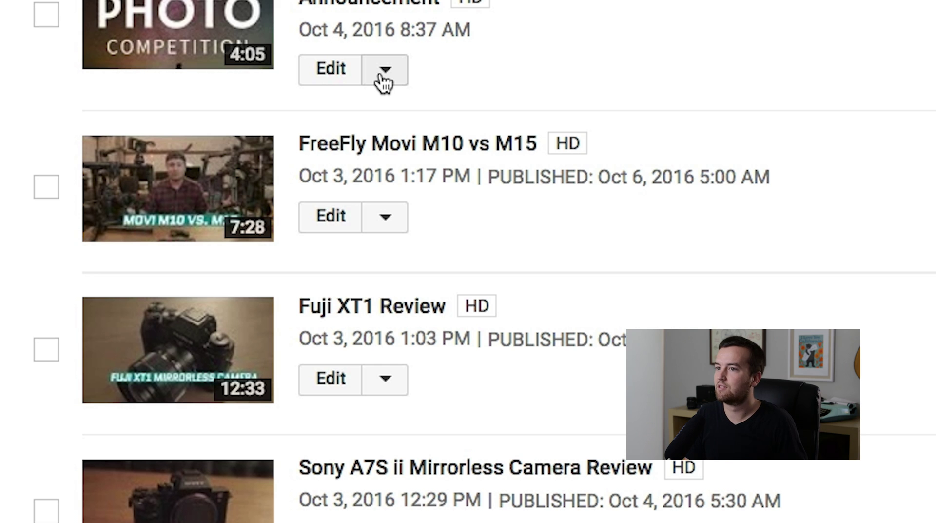
left_click(396, 80)
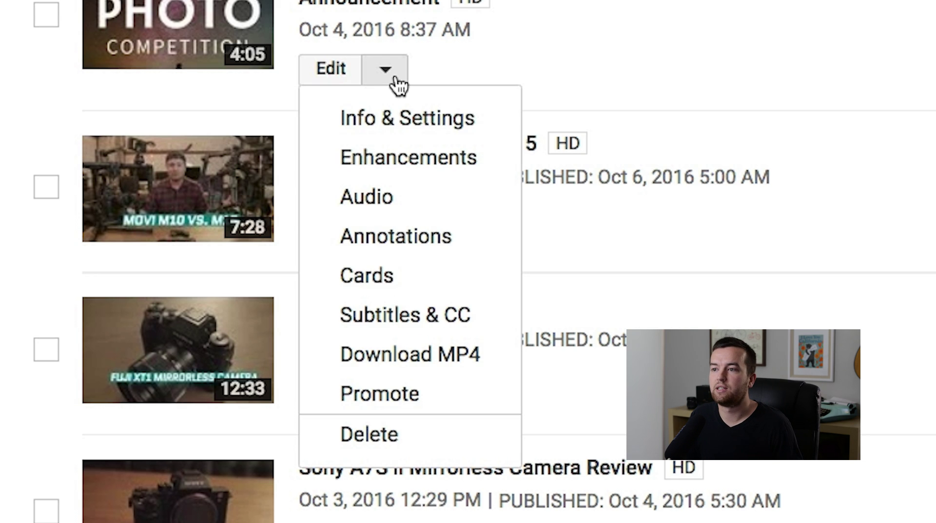
left_click(144, 142)
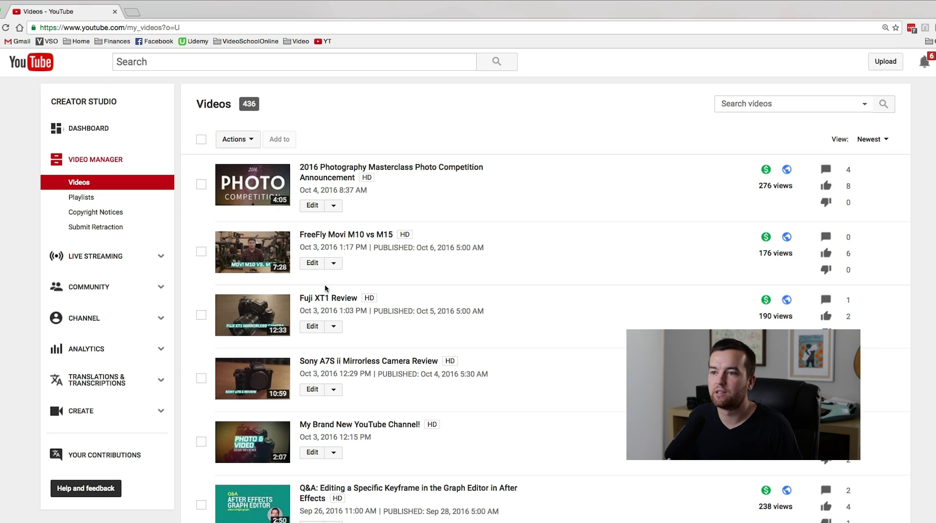
- Select the videos My Brand New YouTube Channel!, Sony A7S ii Mirrorless Camera Review, Fuji XT1 Review and FreeFly Movi M10 vs M15
left_click(201, 443)
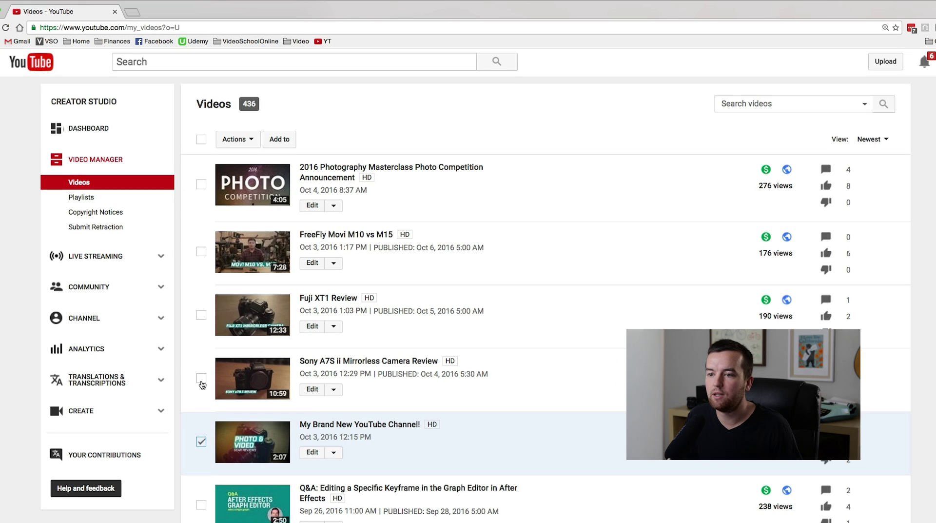
left_click(201, 379)
left_click(200, 317)
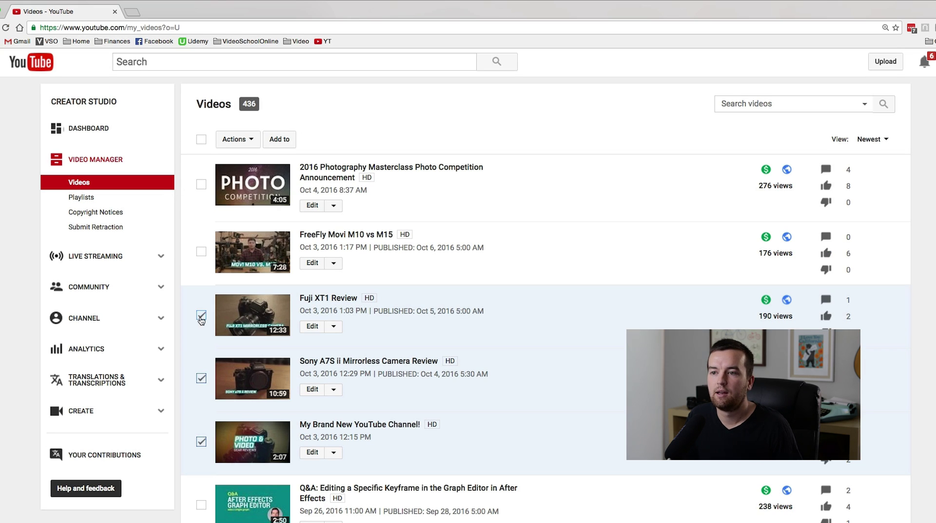
left_click(202, 252)
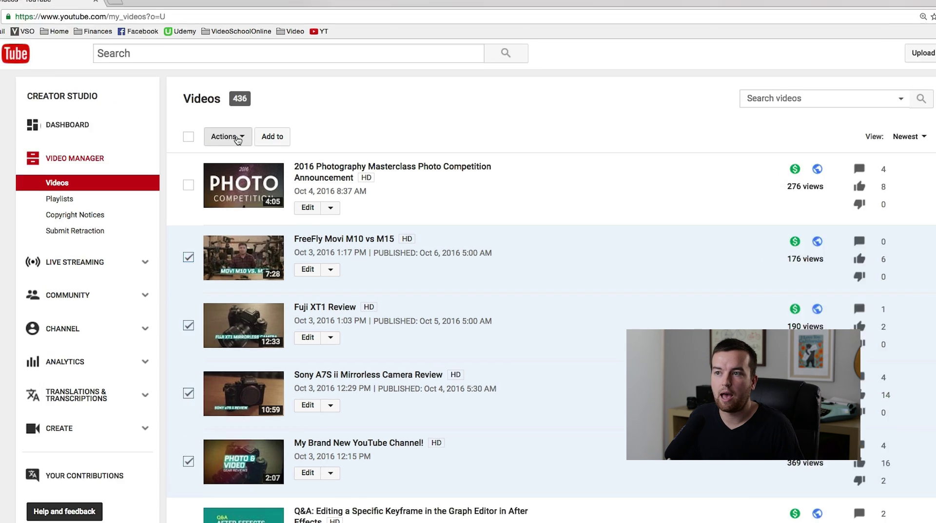
- Examine the bulk actions and additional edit actions for the four selected videos, cancel the edit, and keep all four selected
left_click(241, 140)
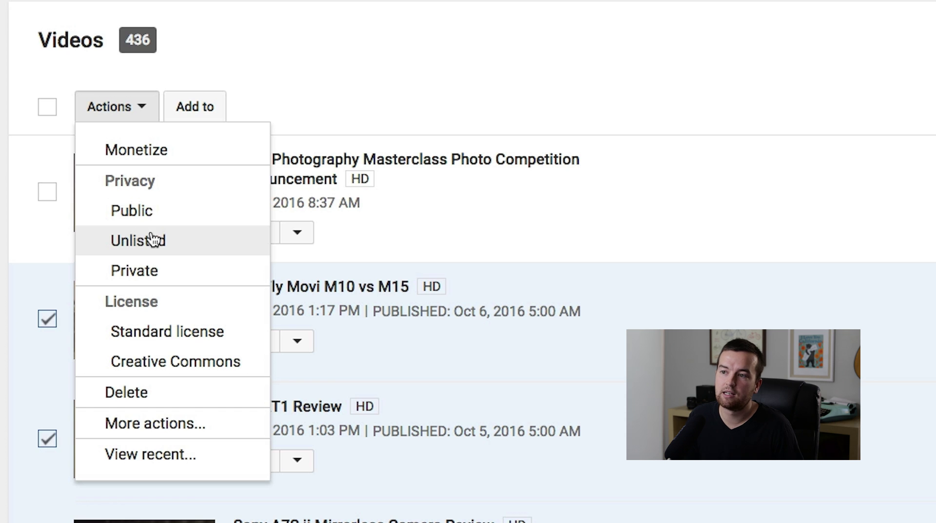
left_click(155, 425)
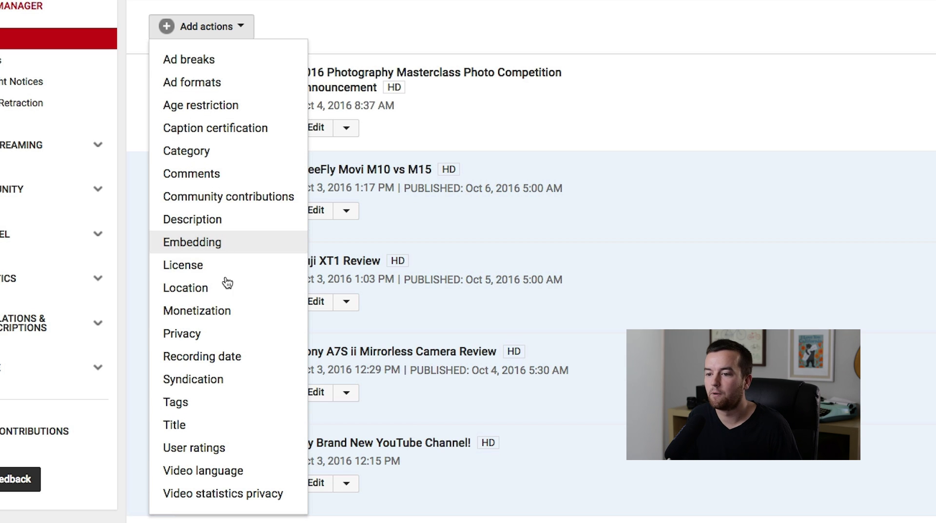
left_click(405, 4)
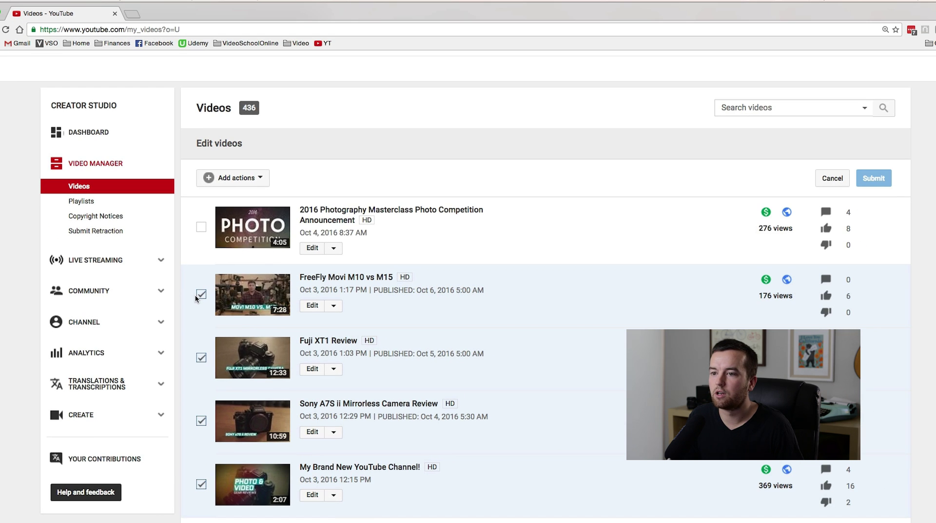
left_click(200, 294)
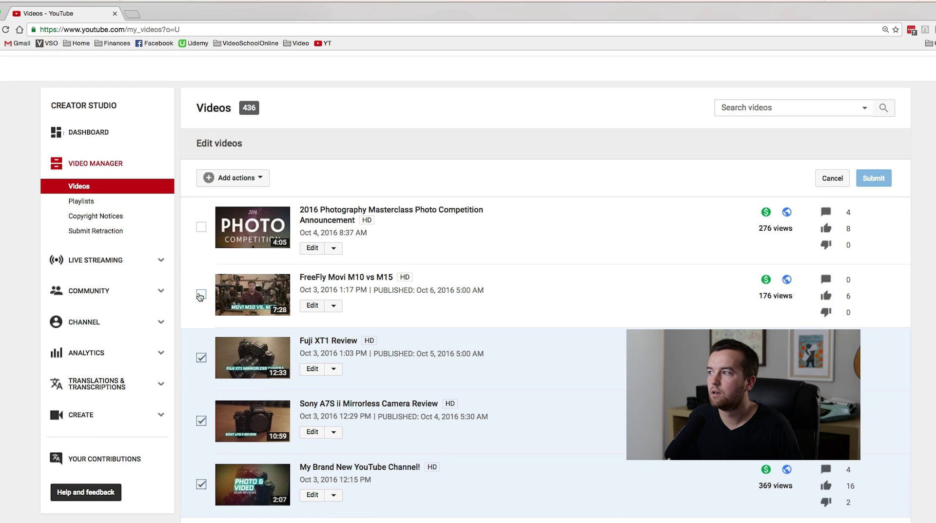
left_click(833, 178)
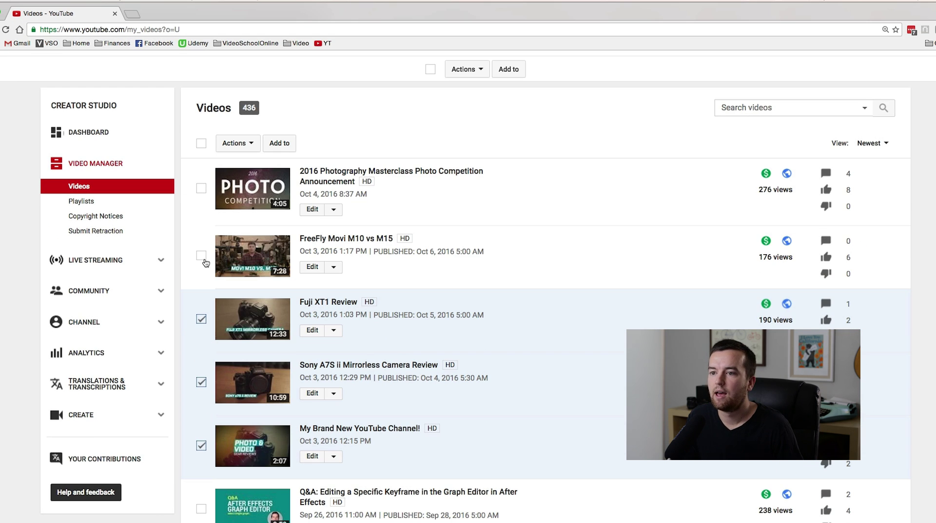
left_click(202, 256)
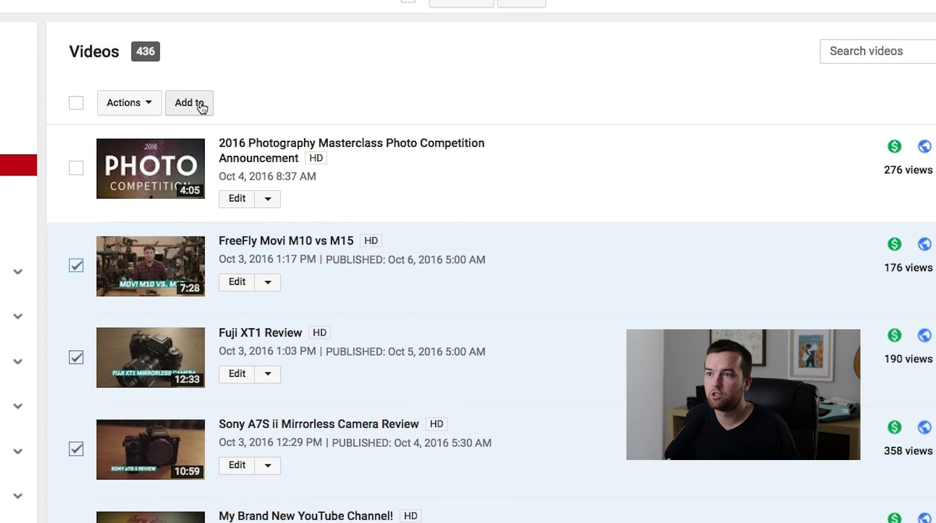
- Check which playlists the selected videos can be added to, and open the channel's Playlists page
left_click(201, 107)
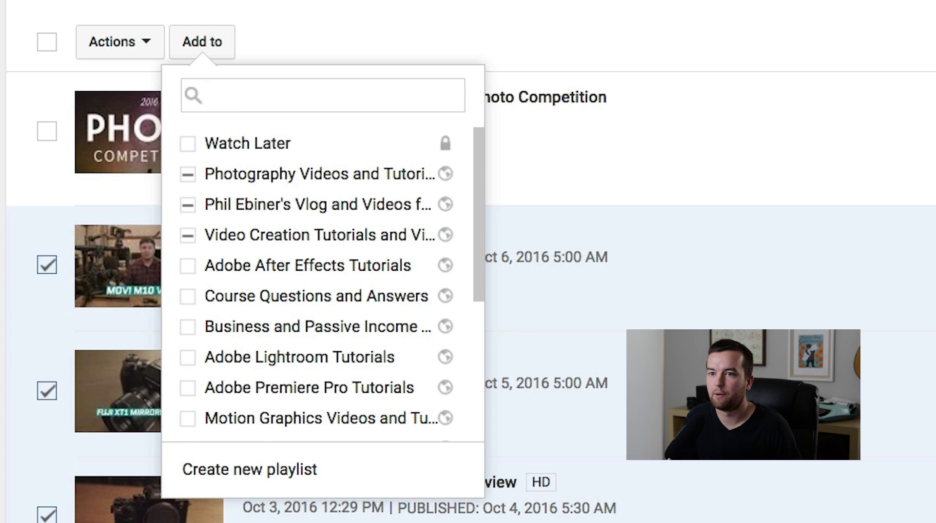
key("Escape")
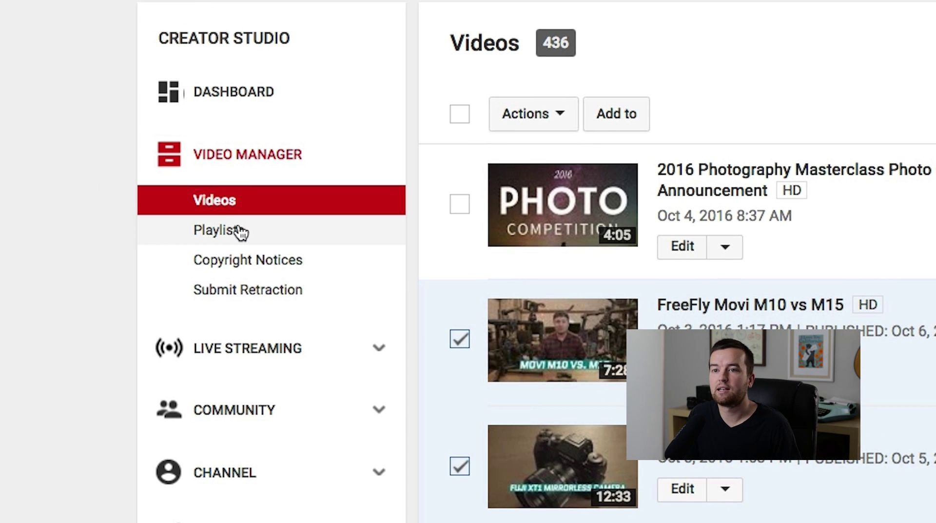
left_click(225, 242)
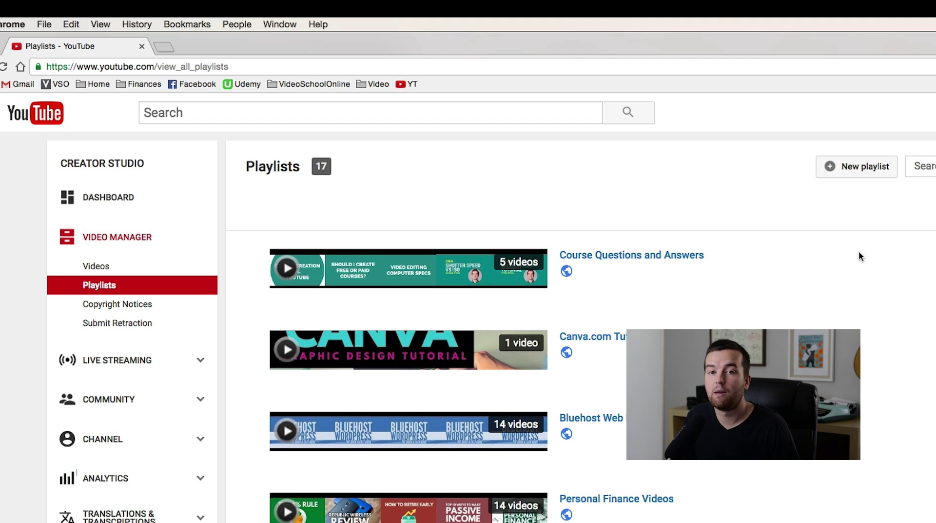
- Look through the channel's list of playlists and return to its beginning
scroll(830, 257, "down", 10)
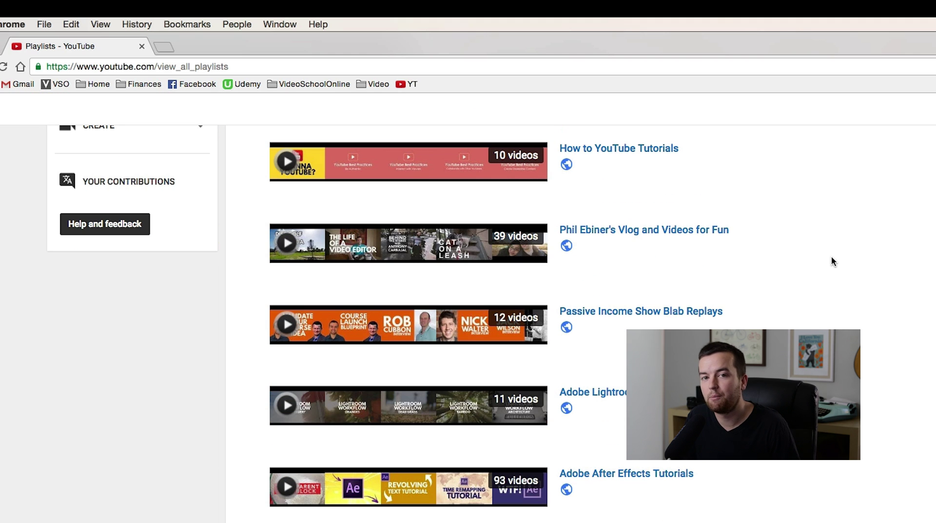
scroll(732, 278, "up", 10)
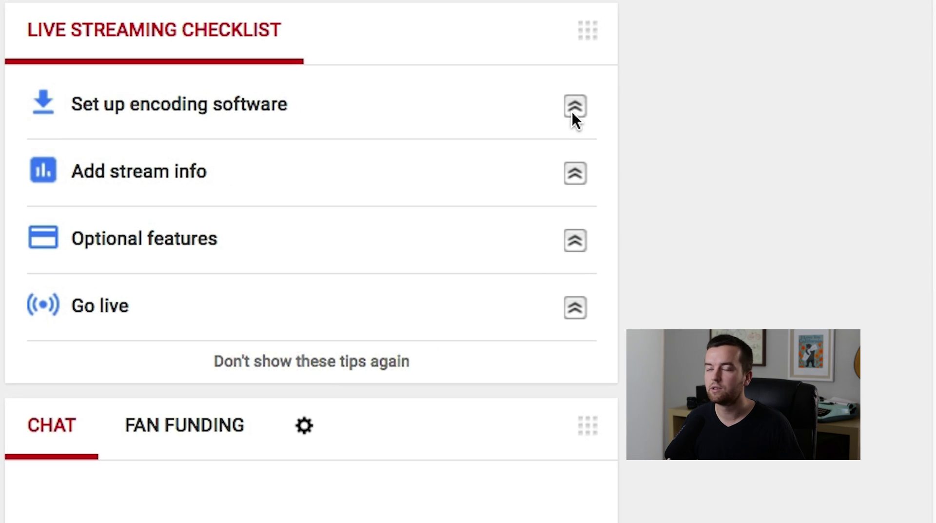
- Check the Set up encoding software item in the live streaming checklist, and open the live streaming Events page
left_click(573, 110)
left_click(576, 103)
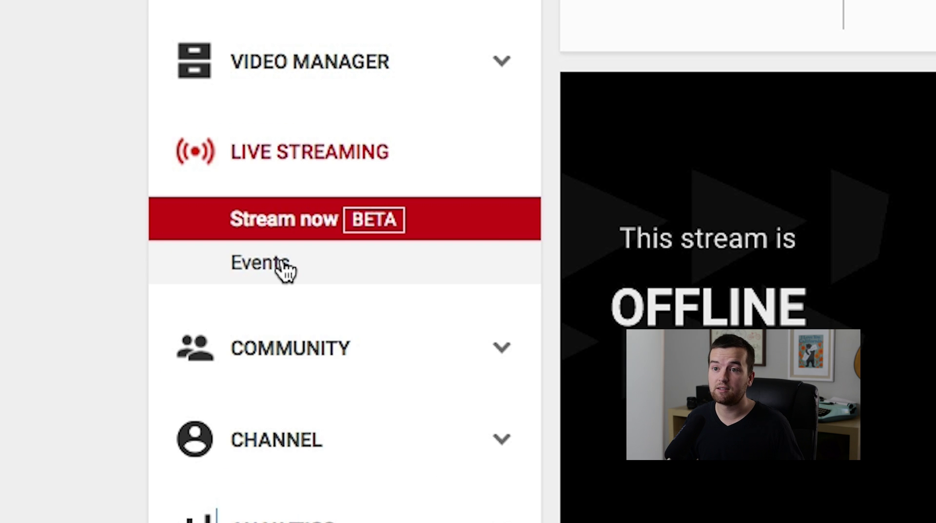
left_click(260, 263)
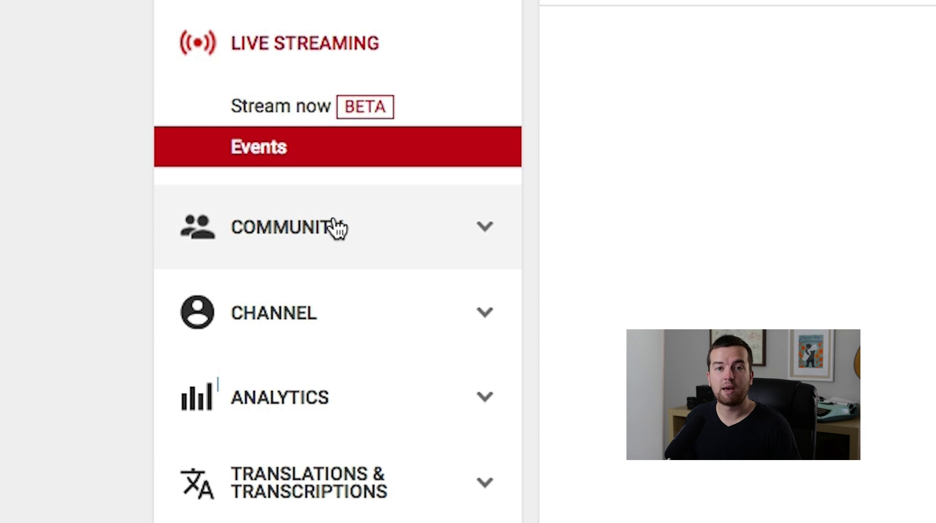
- Open the Subscribers page in the Community section and sort the subscribers by Most popular
left_click(350, 235)
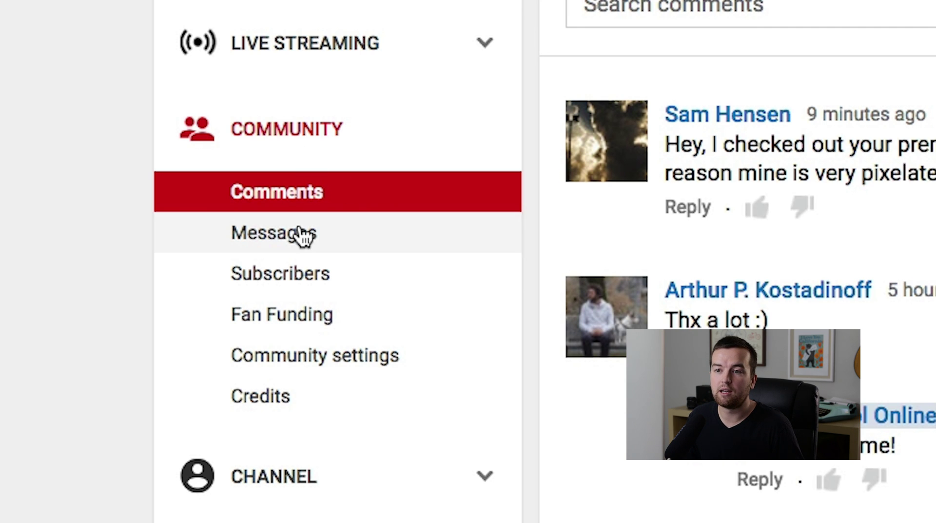
left_click(281, 273)
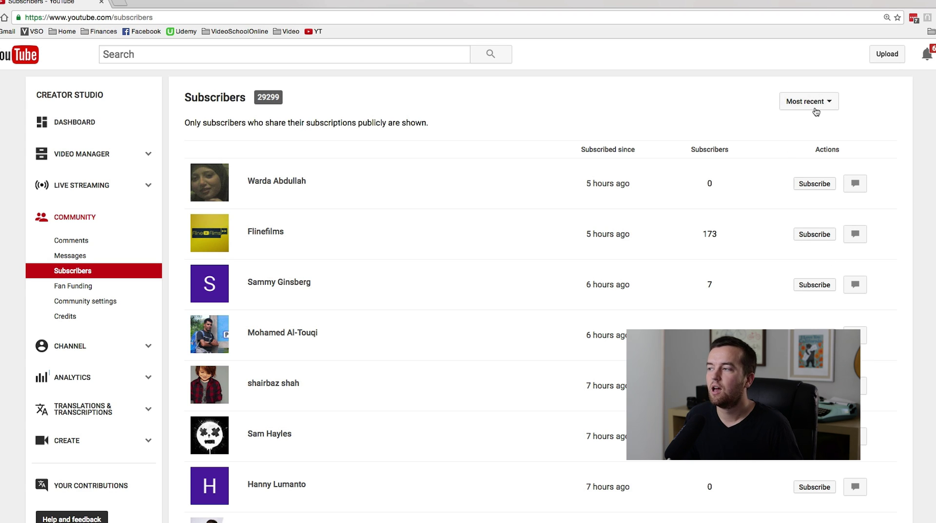
left_click(805, 103)
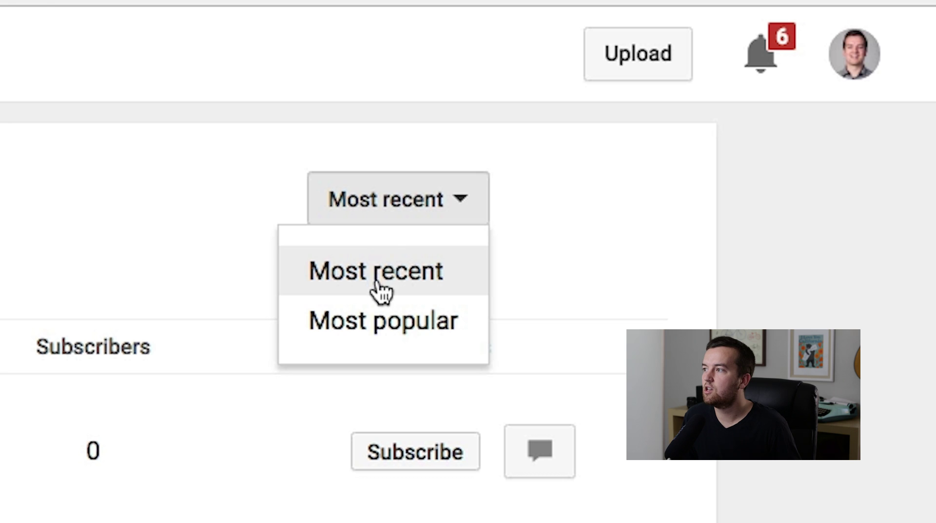
left_click(385, 321)
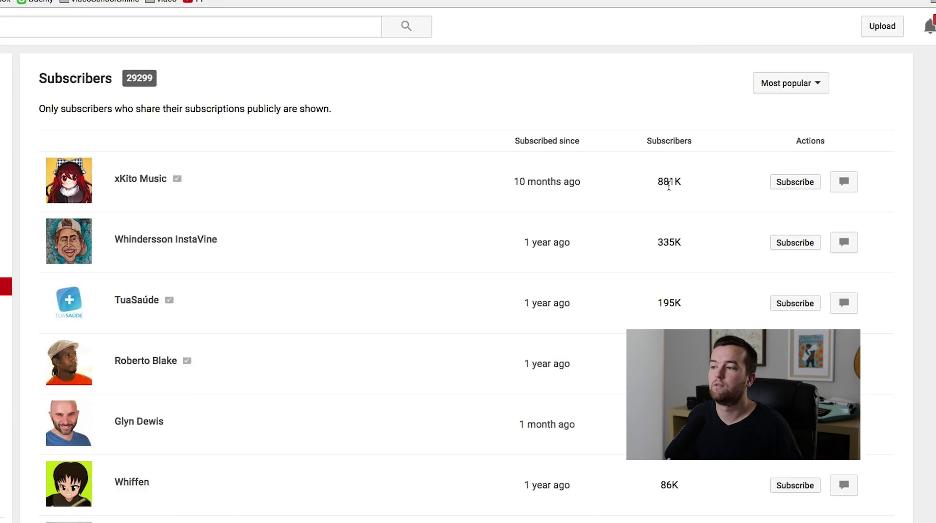
scroll(757, 329, "down", 1)
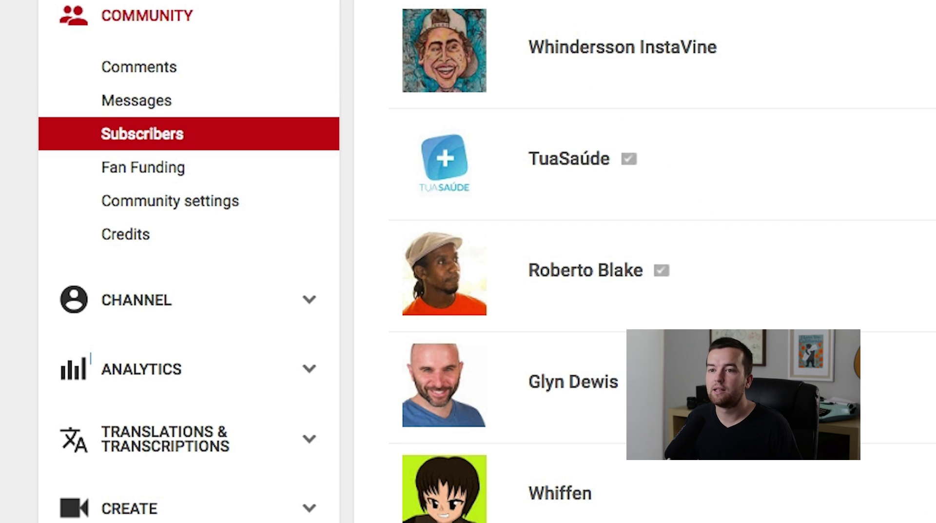
- Open the Community section's Comments page and read through the published comments
left_click(139, 67)
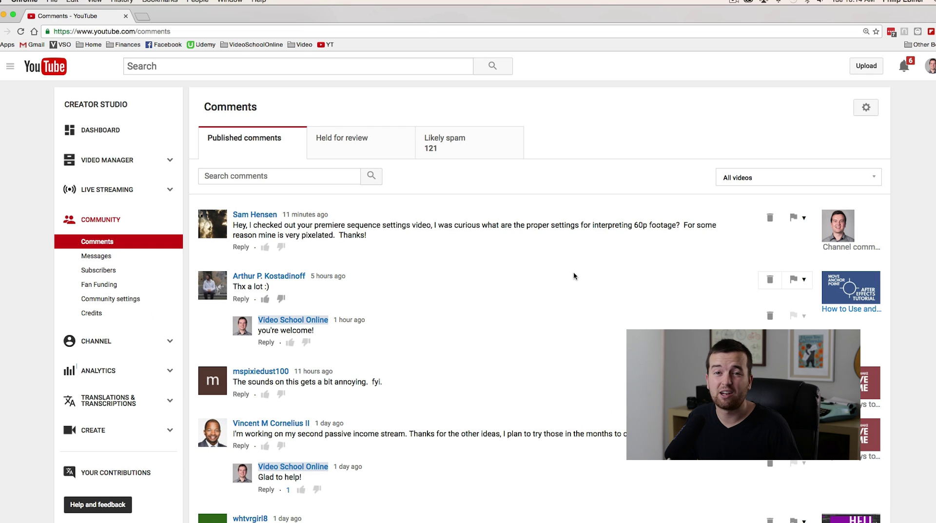
scroll(615, 271, "down", 6)
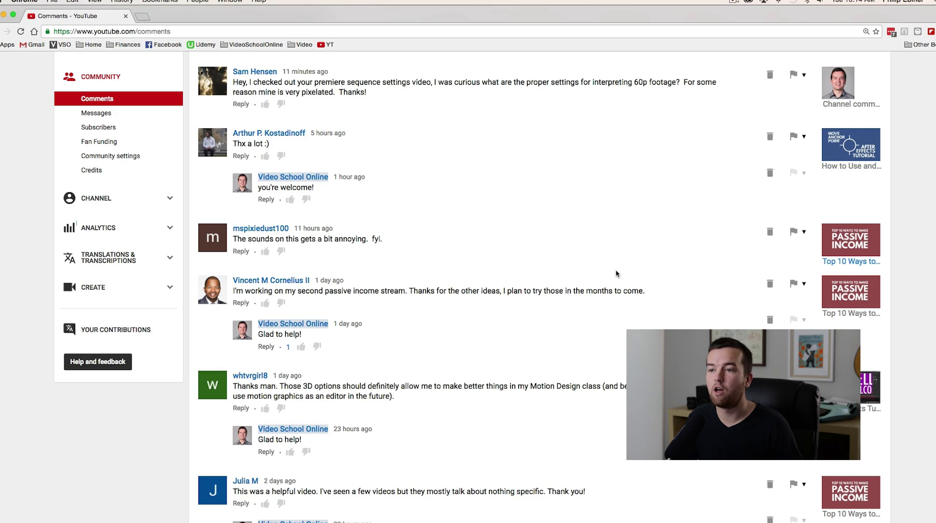
scroll(612, 272, "down", 9)
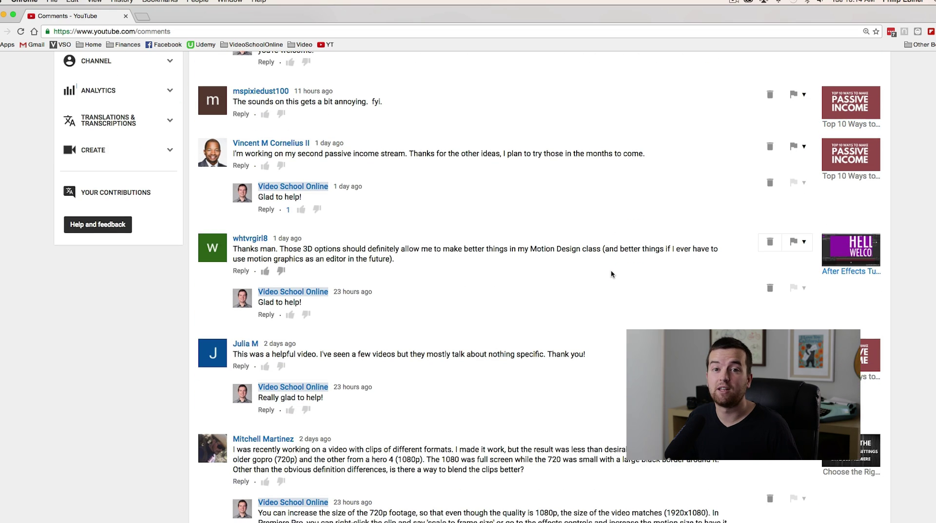
scroll(611, 270, "up", 15)
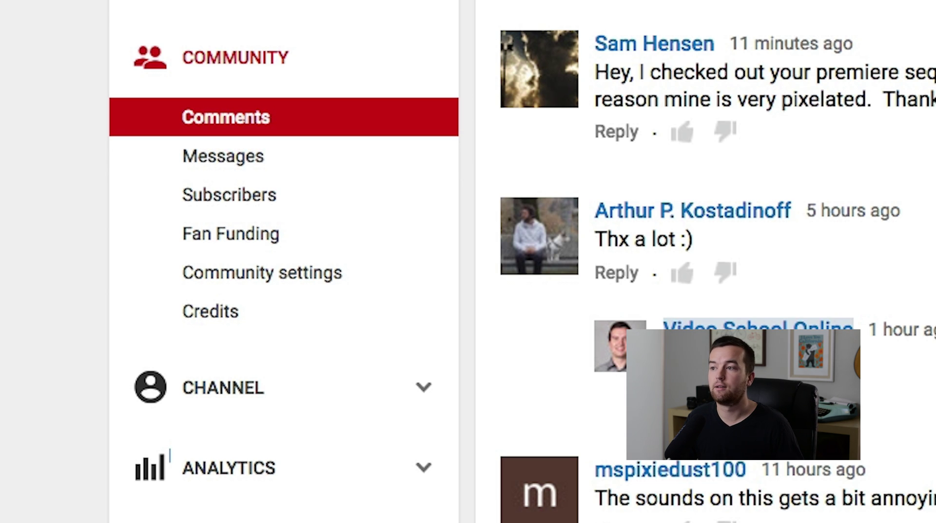
- Examine the channel's partner verification, copyright standing and feature cards under Status and features, and open the Monetization page
scroll(523, 273, "down", 2)
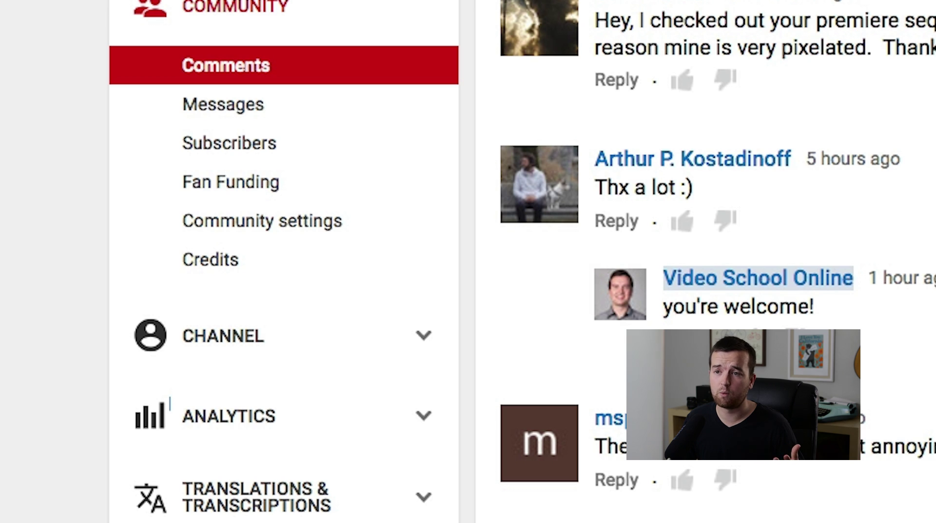
left_click(262, 337)
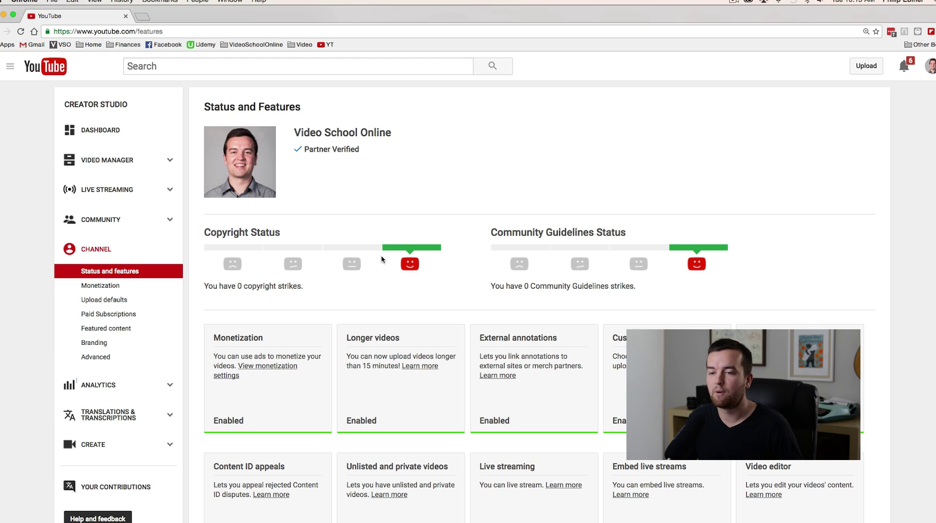
scroll(357, 264, "down", 1)
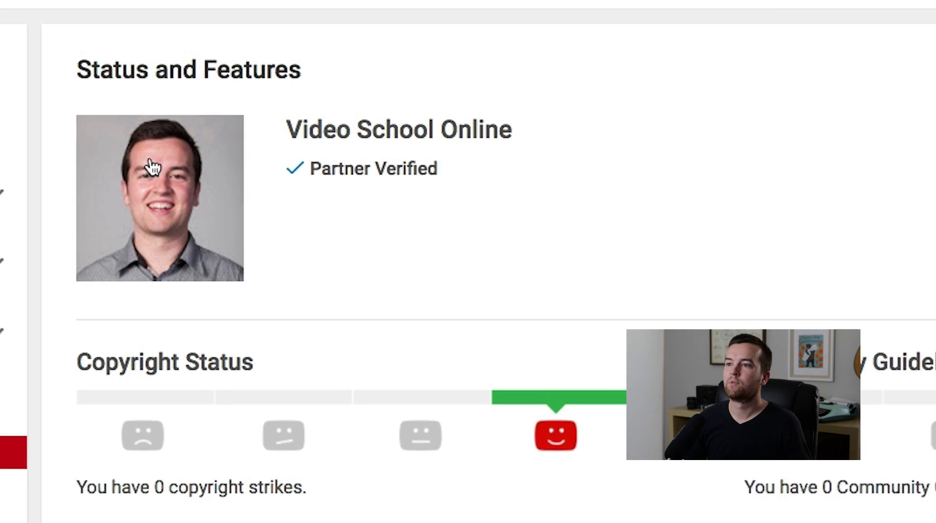
left_click_drag(293, 129, 356, 148)
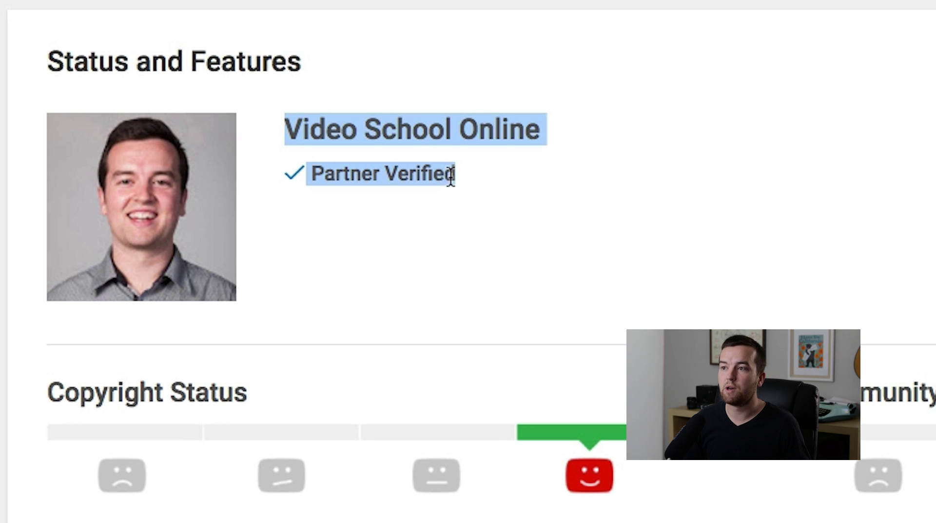
left_click(495, 184)
scroll(591, 216, "down", 1)
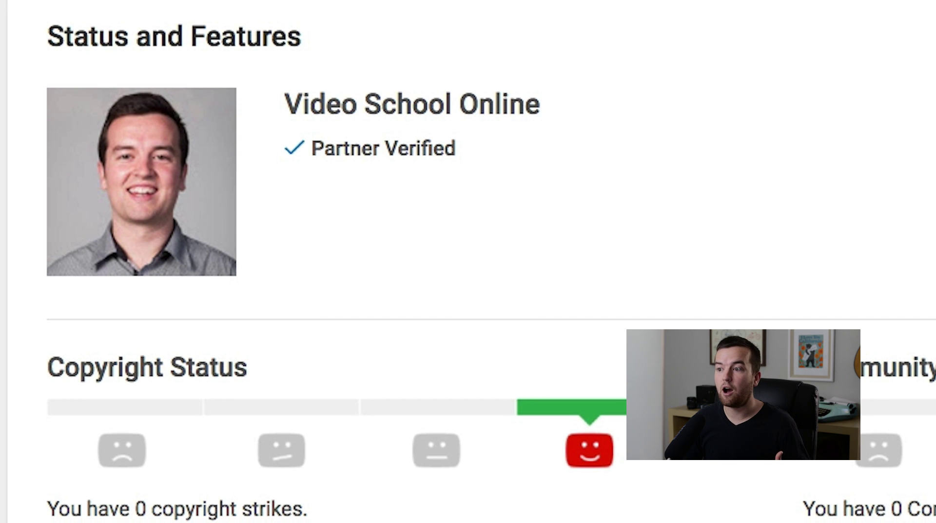
scroll(591, 216, "down", 2)
scroll(468, 261, "down", 2)
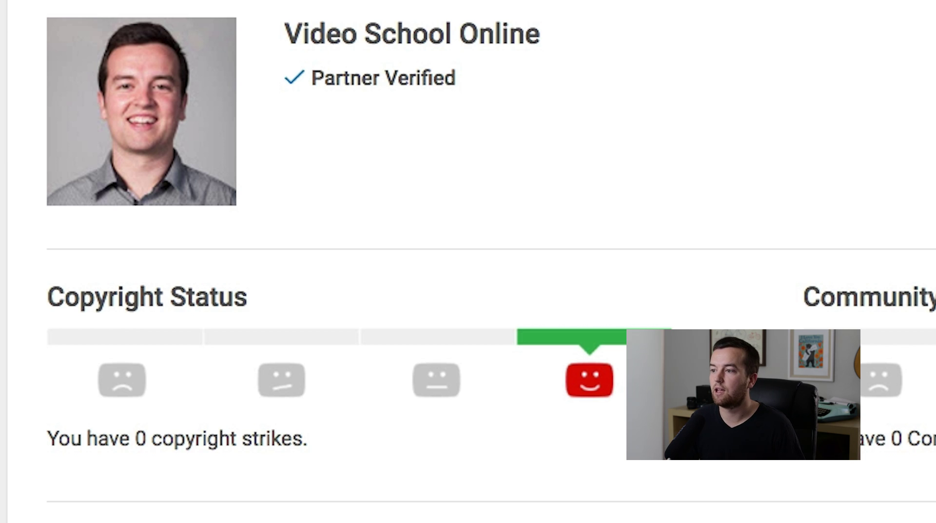
scroll(480, 293, "down", 10)
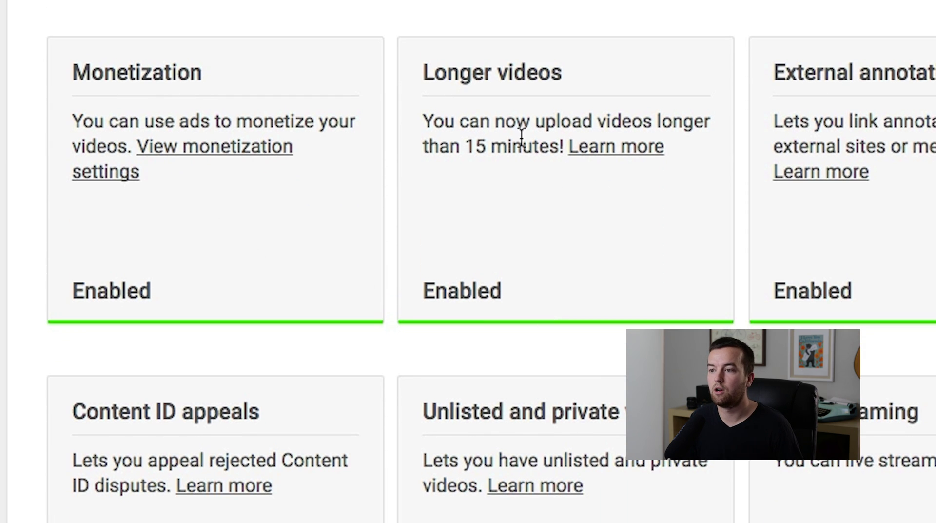
scroll(834, 266, "down", 1)
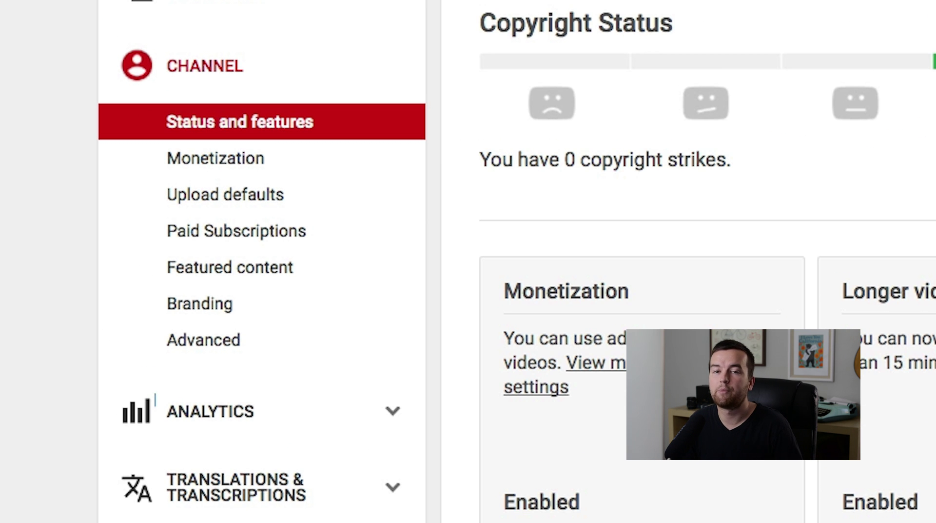
left_click(215, 158)
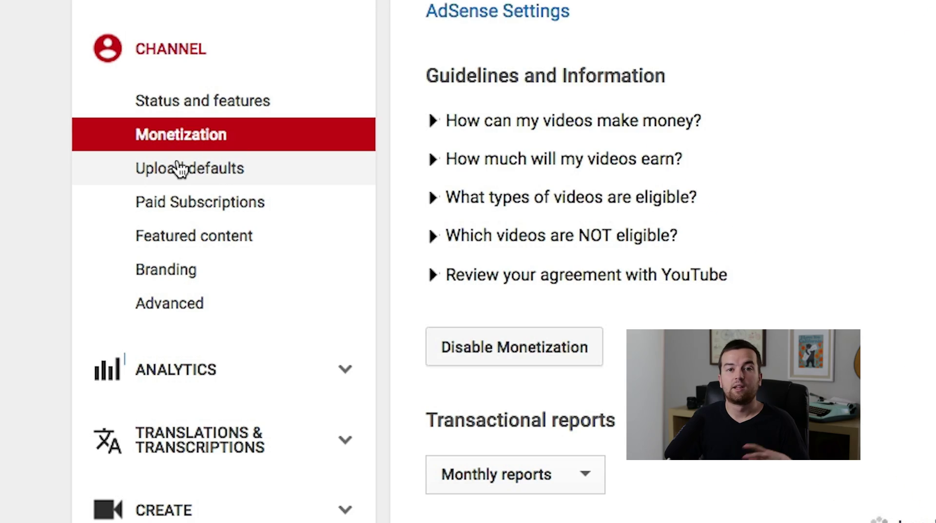
- Open the channel's upload defaults and check the available category and license choices without changing either one
left_click(179, 168)
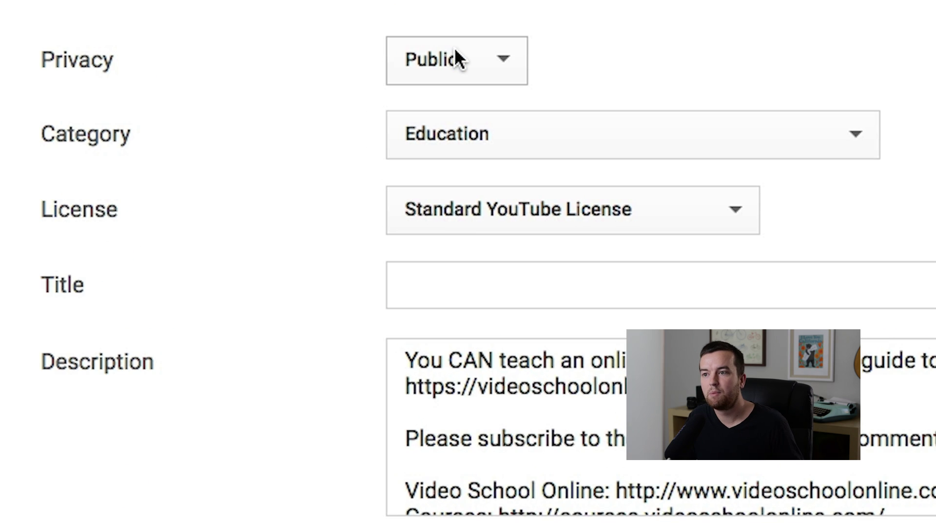
left_click(707, 136)
left_click(828, 134)
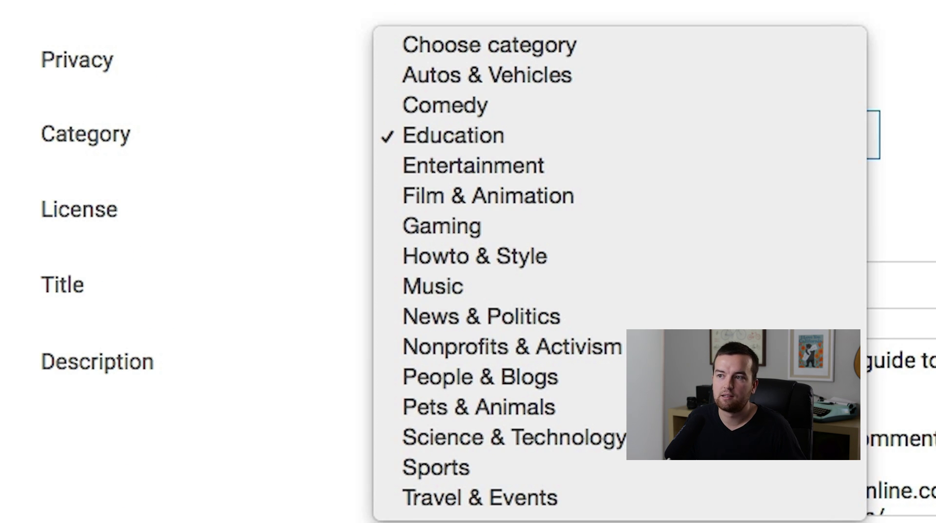
left_click(780, 133)
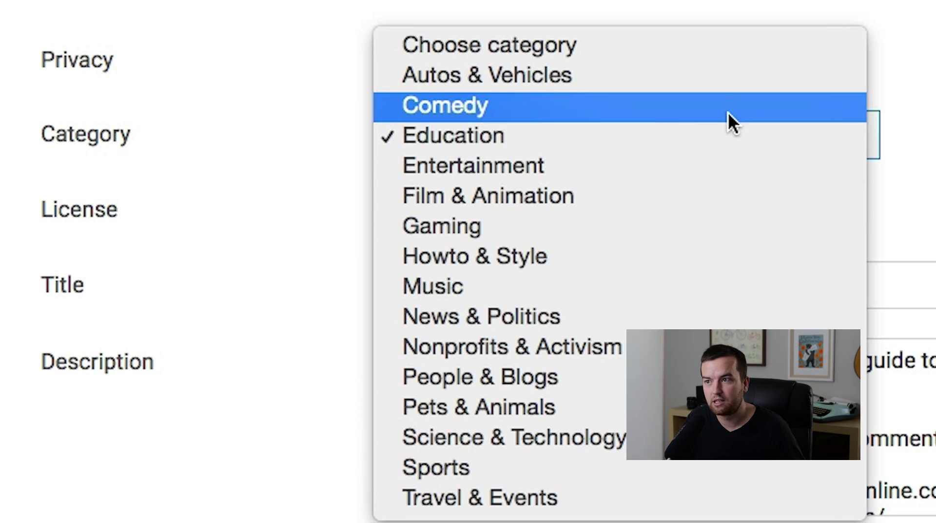
key("Escape")
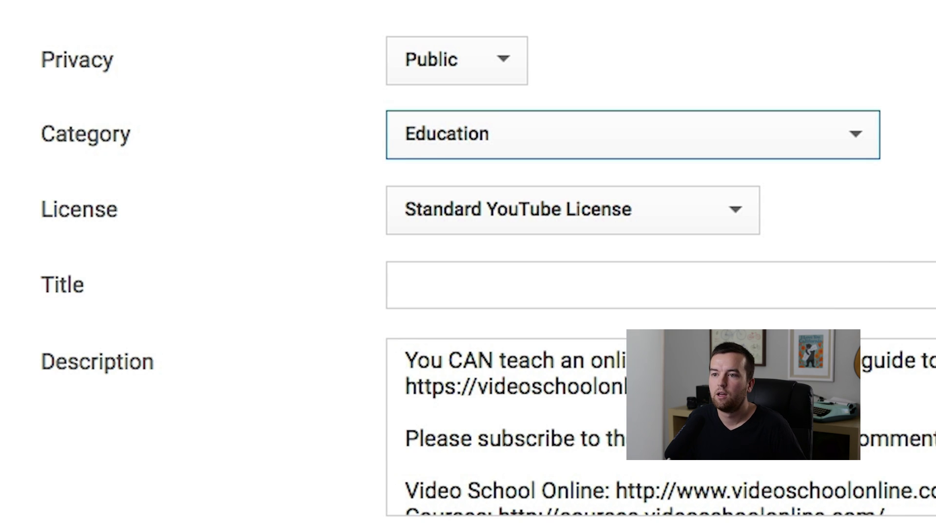
left_click(526, 211)
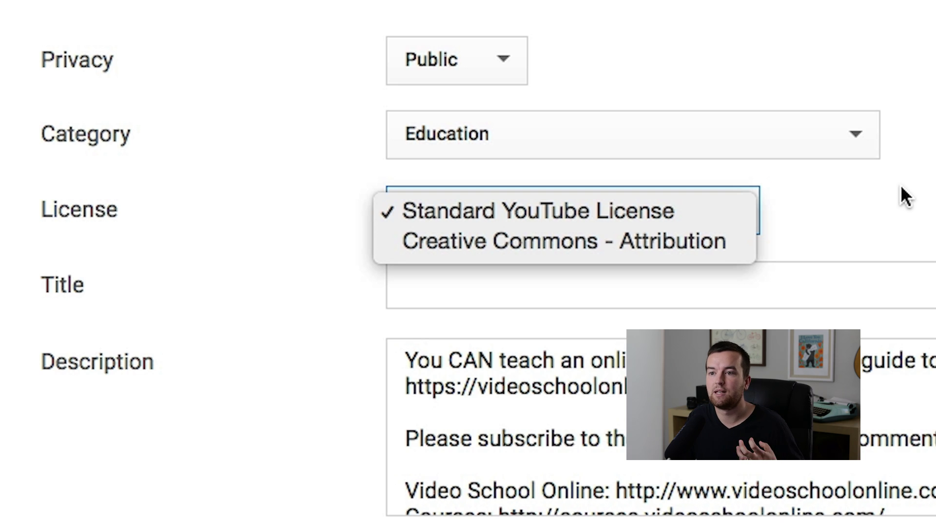
key("Escape")
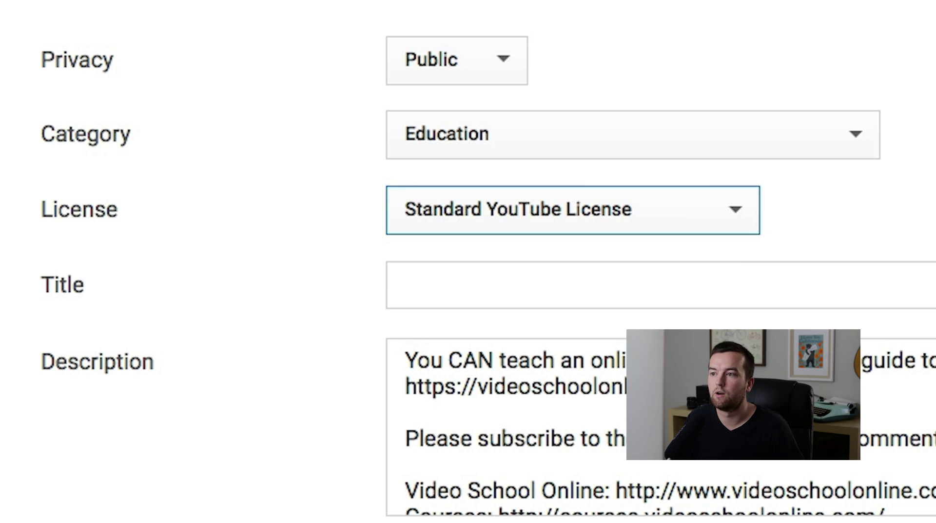
- Enlarge the default description box and highlight its free course guide text and its block of website and social media links
scroll(658, 263, "down", 5)
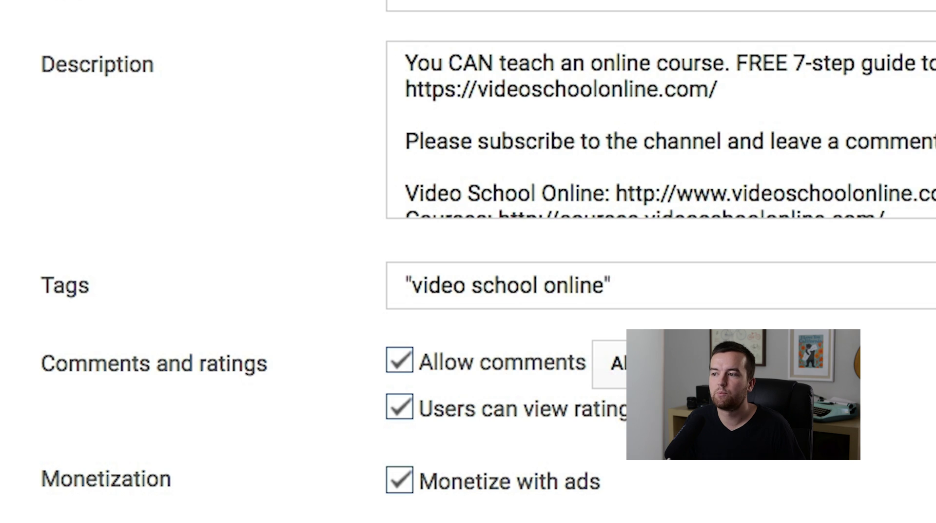
left_click_drag(832, 207, 853, 478)
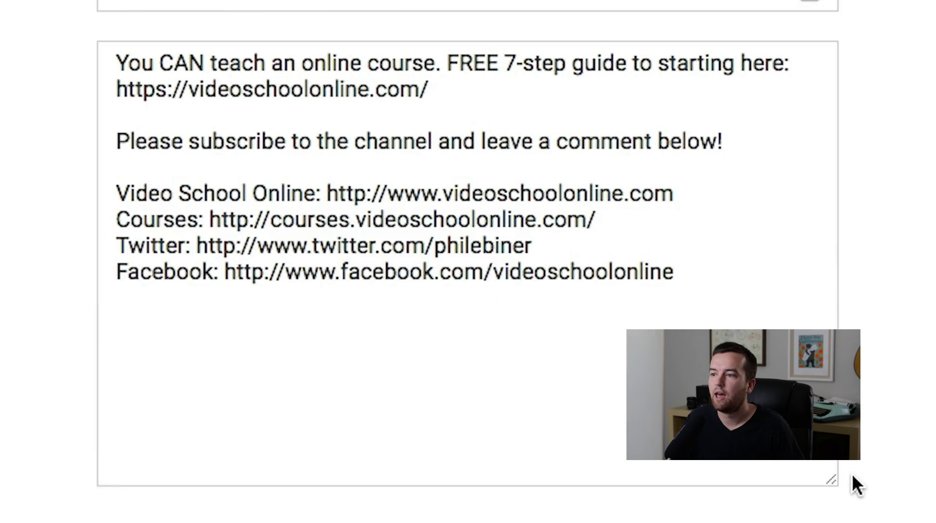
left_click_drag(439, 89, 73, 69)
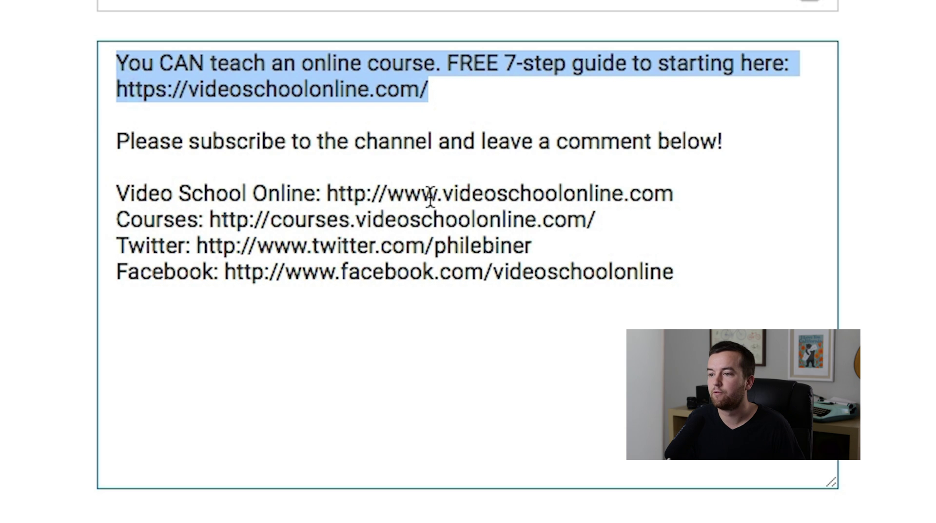
left_click_drag(726, 277, 98, 198)
- Review the upload defaults for tags, comments and ratings, monetization and ad formats
scroll(469, 263, "down", 5)
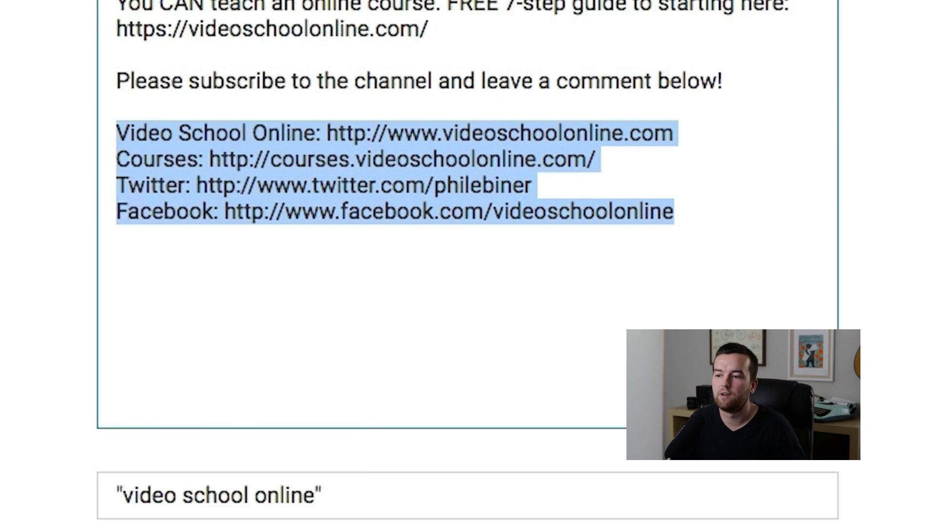
scroll(468, 264, "down", 10)
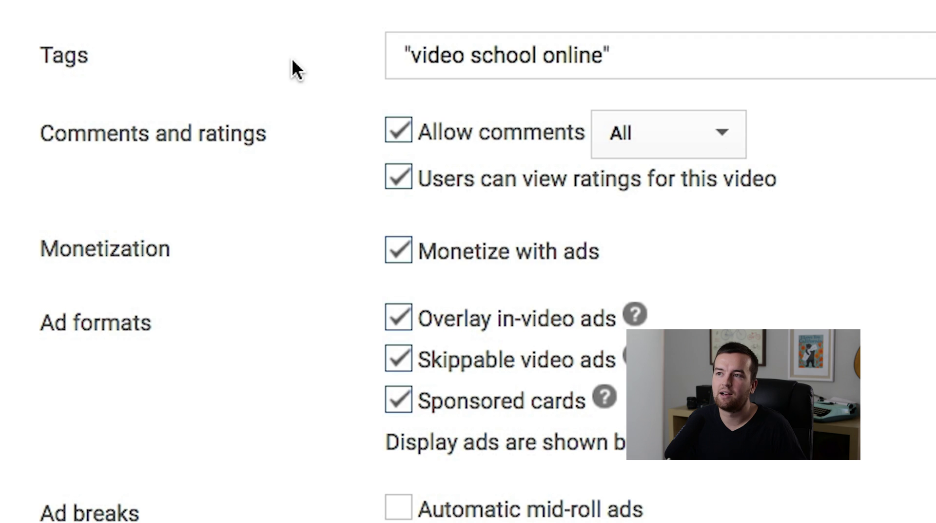
scroll(468, 263, "up", 2)
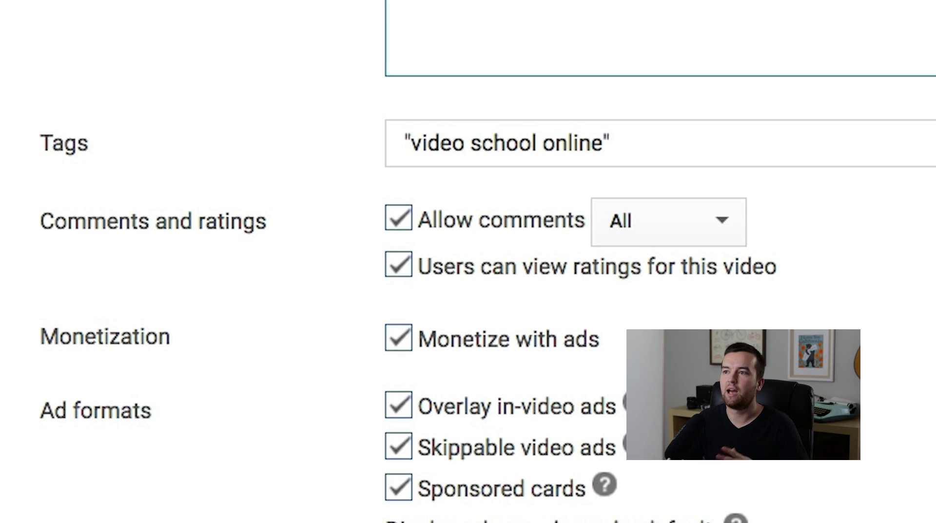
scroll(910, 299, "up", 1)
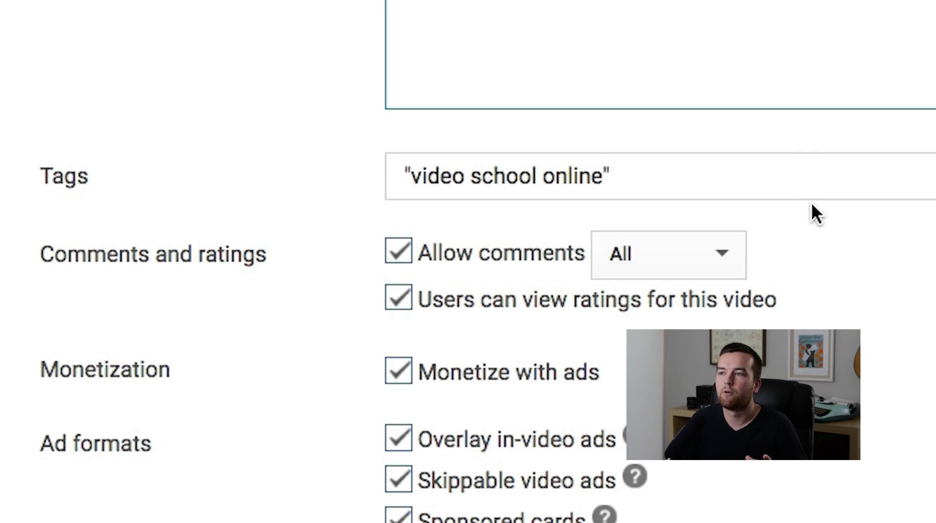
- Look through the rest of the upload defaults, including ad breaks, video language and community contributions
scroll(807, 238, "up", 3)
key("ctrl+a")
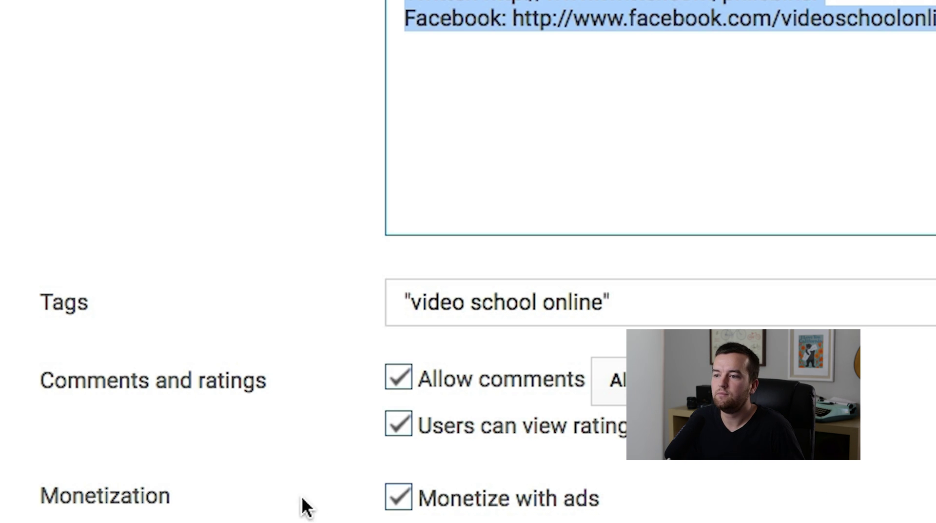
scroll(507, 314, "down", 5)
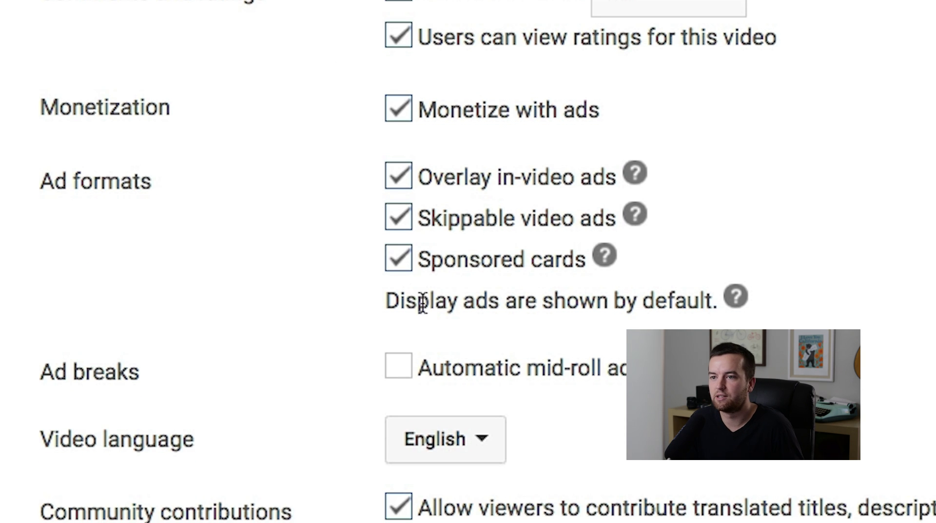
scroll(207, 201, "up", 2)
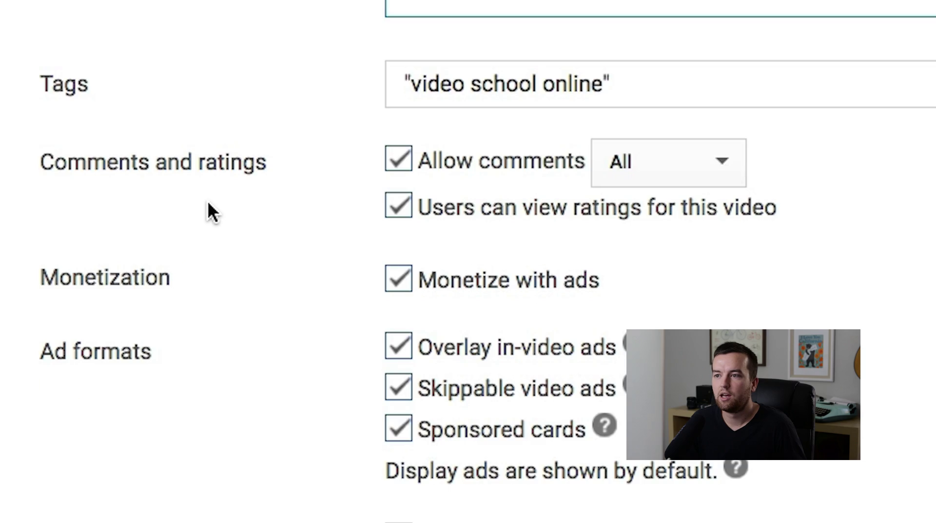
scroll(209, 200, "up", 4)
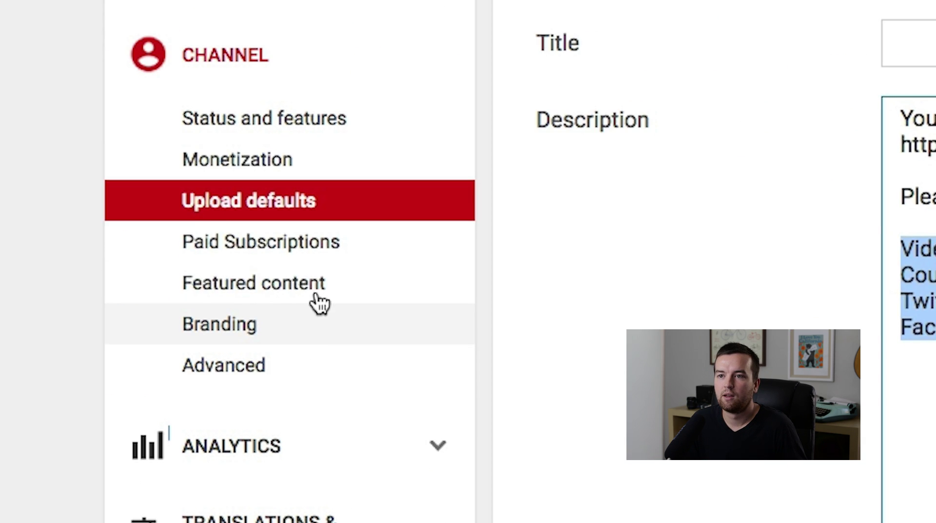
- View the channel's Paid Subscriptions page, the Featured content display timing and custom message settings, and the Branding page
left_click(337, 241)
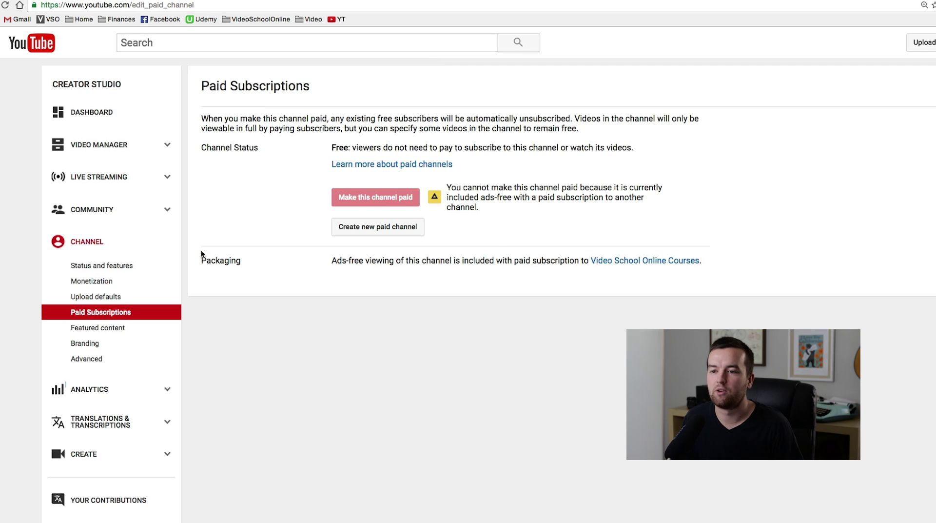
left_click(95, 332)
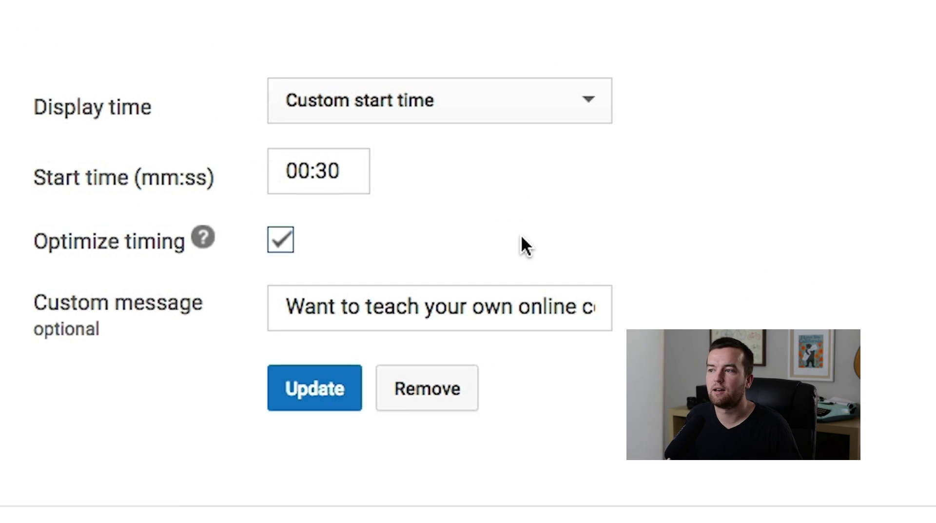
scroll(520, 244, "down", 3)
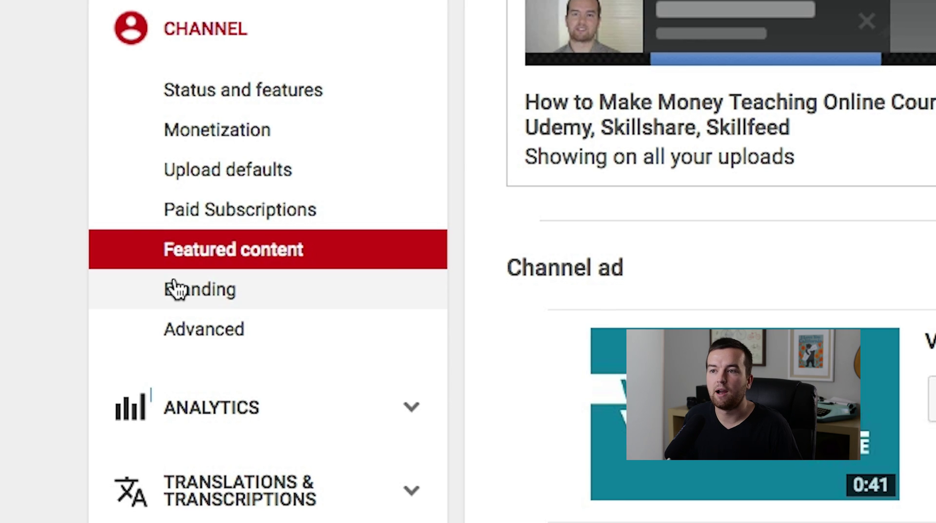
left_click(172, 288)
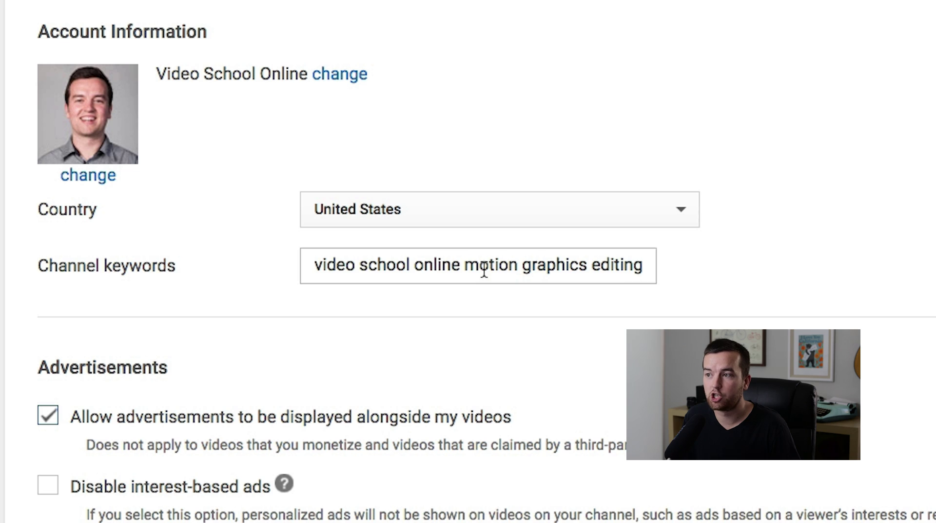
- Highlight the channel keywords under Account Information in the advanced settings to read through the whole list
left_click_drag(425, 190, 394, 190)
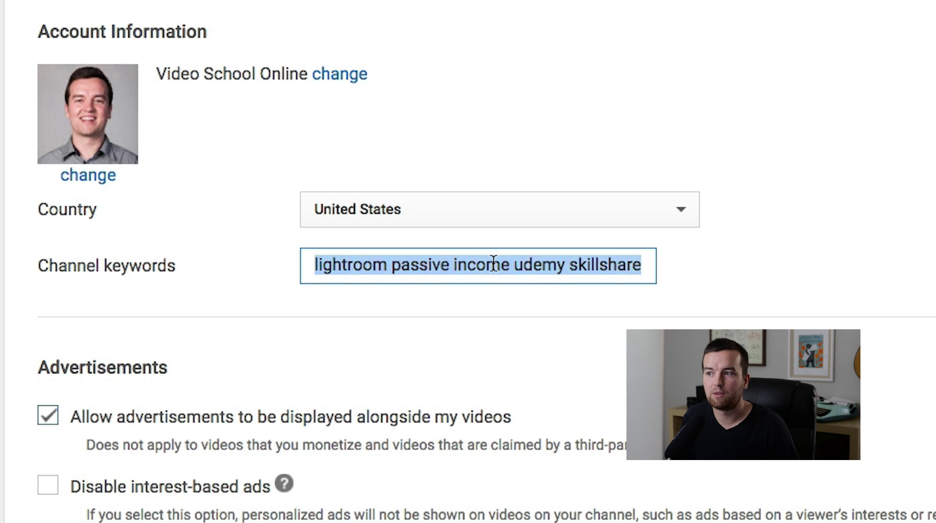
left_click(494, 264)
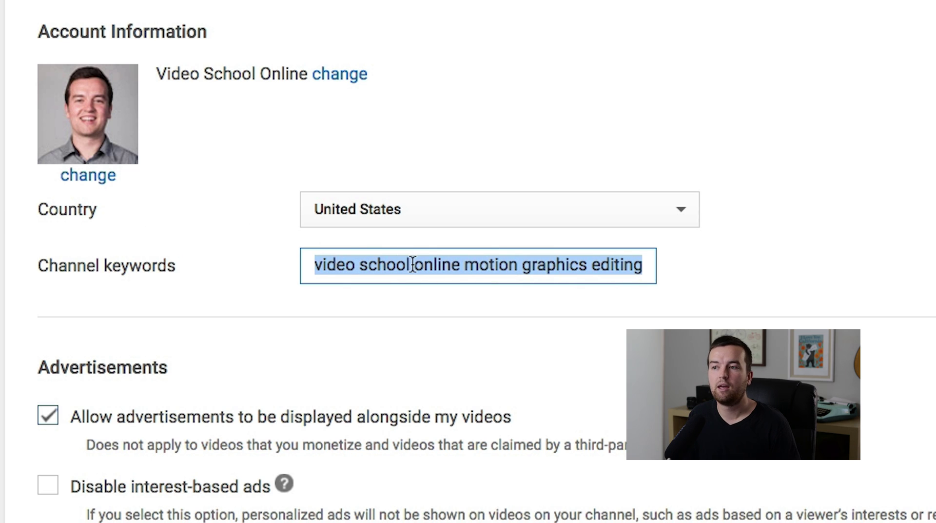
left_click(413, 265)
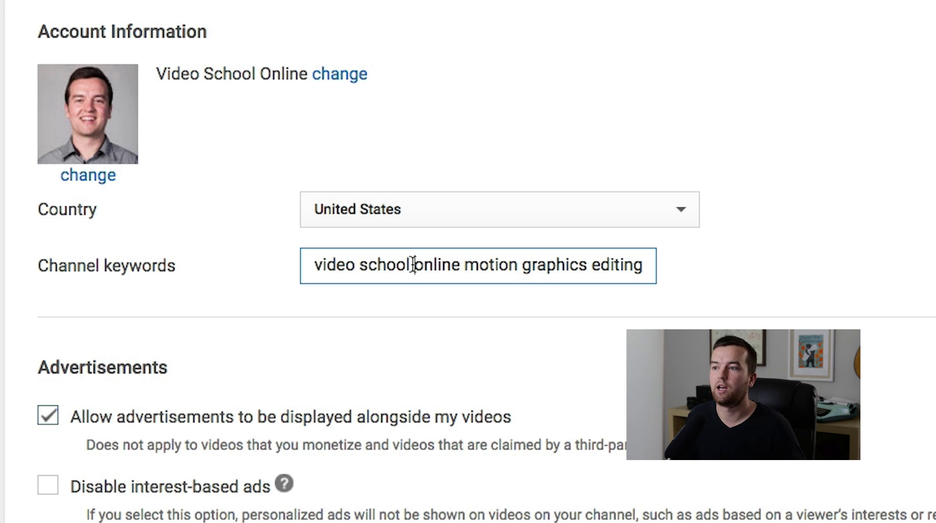
left_click_drag(494, 265, 559, 268)
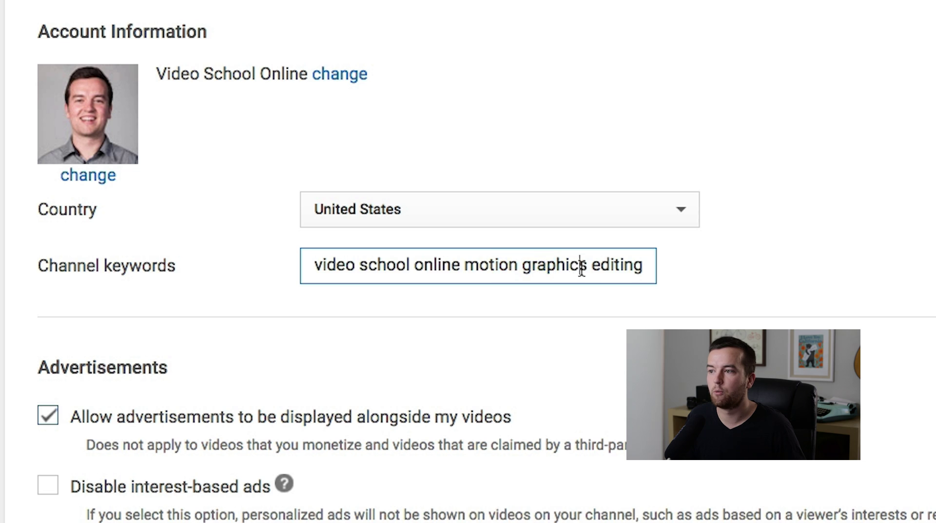
triple_click(637, 265)
left_click_drag(537, 266, 819, 266)
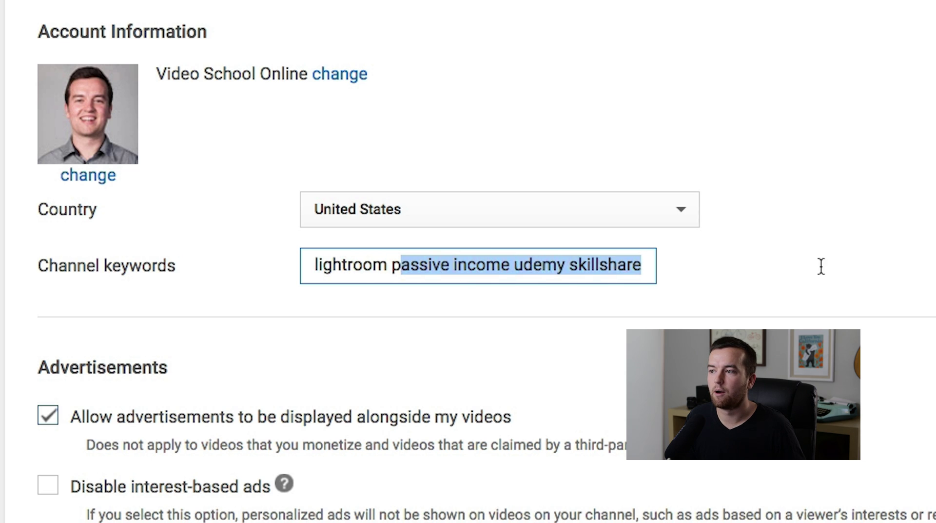
left_click(559, 266)
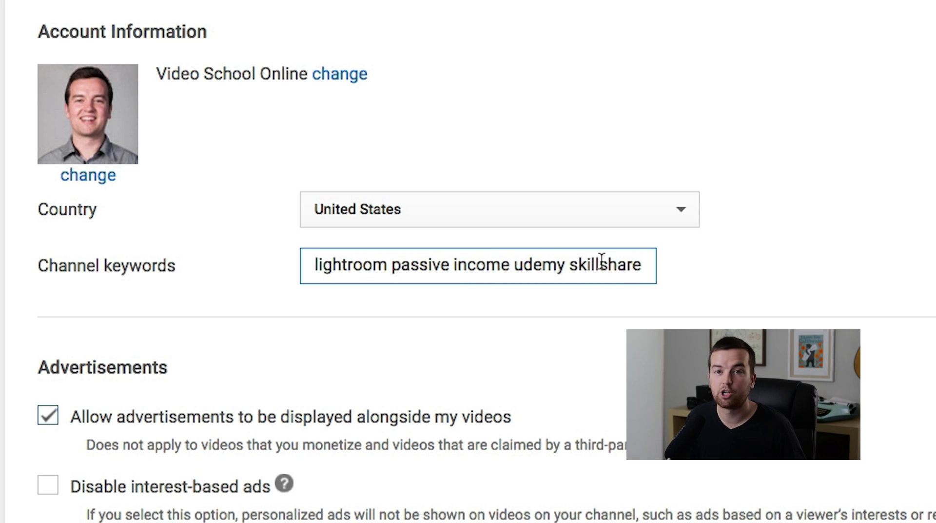
- Examine the advanced channel settings for AdWords account linking, associated website, channel recommendations, subscriber counts and Google Analytics tracking
scroll(825, 279, "down", 10)
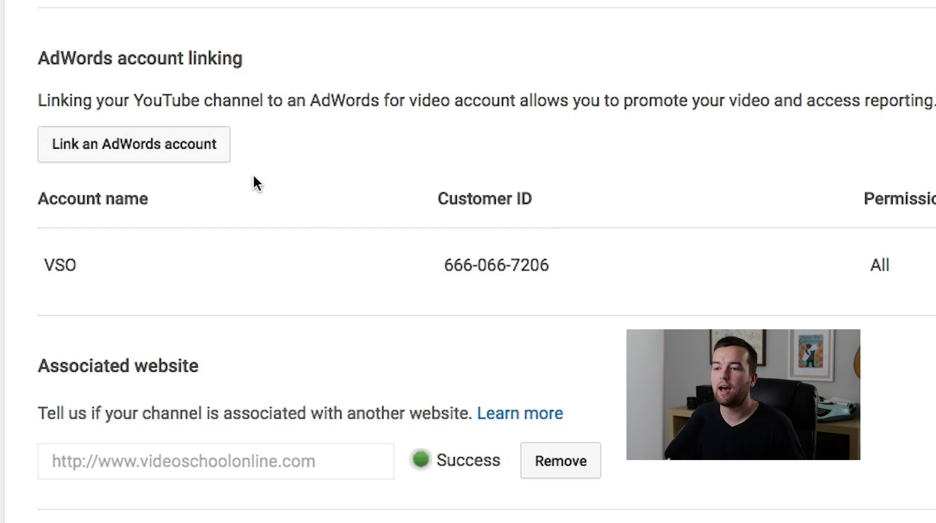
scroll(316, 238, "down", 5)
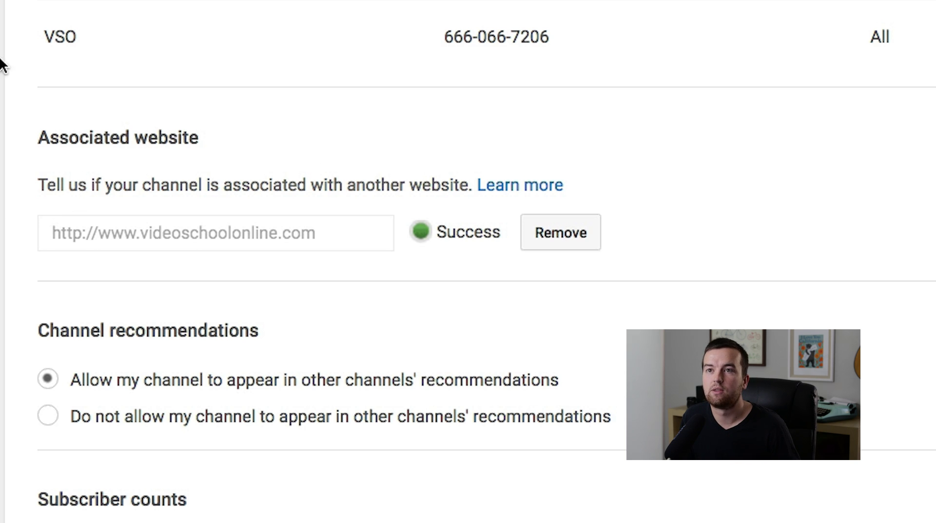
scroll(141, 58, "up", 5)
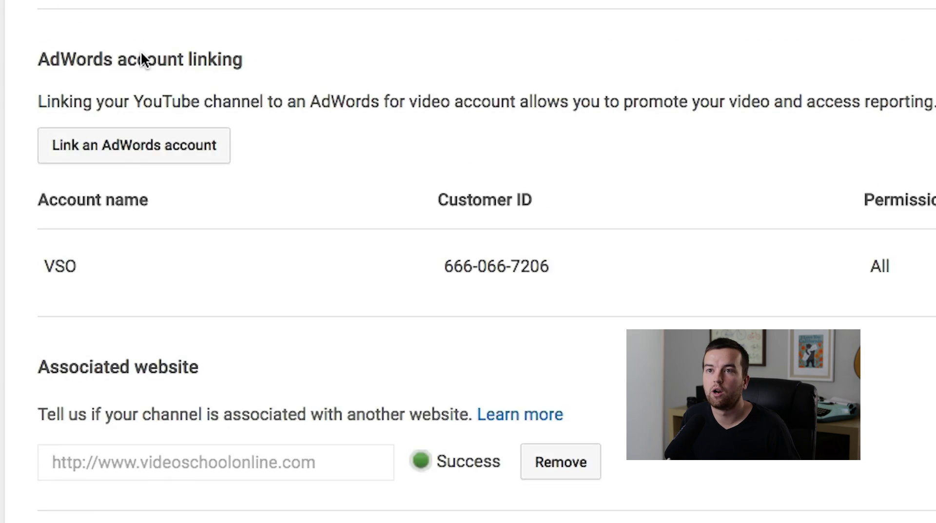
scroll(408, 271, "down", 8)
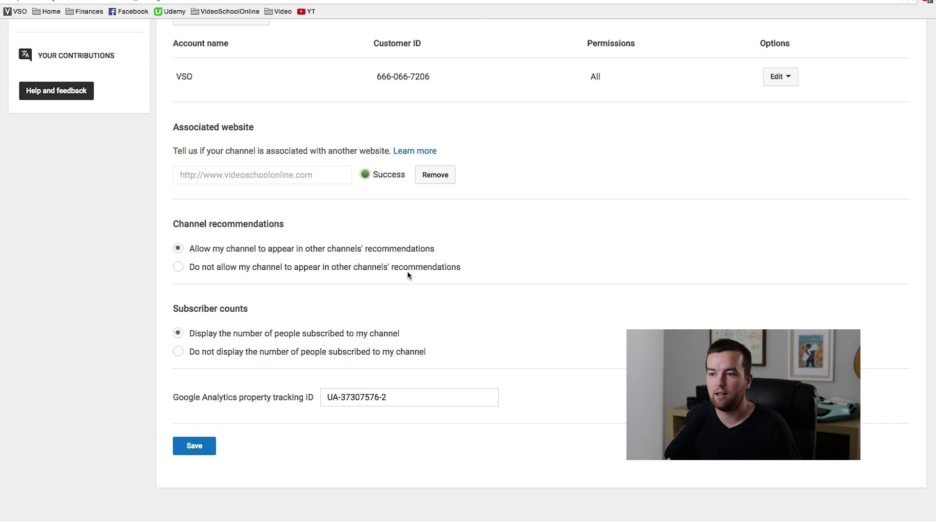
scroll(354, 171, "up", 1)
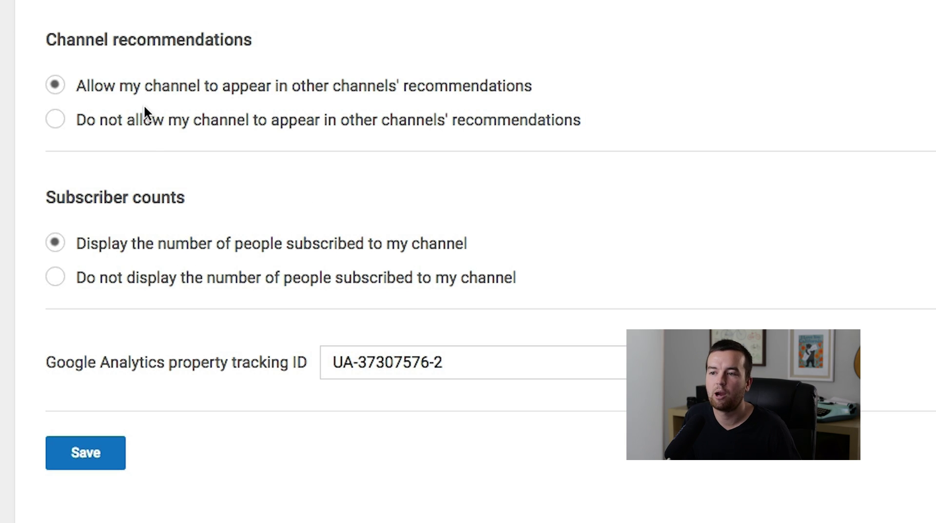
scroll(255, 95, "up", 6)
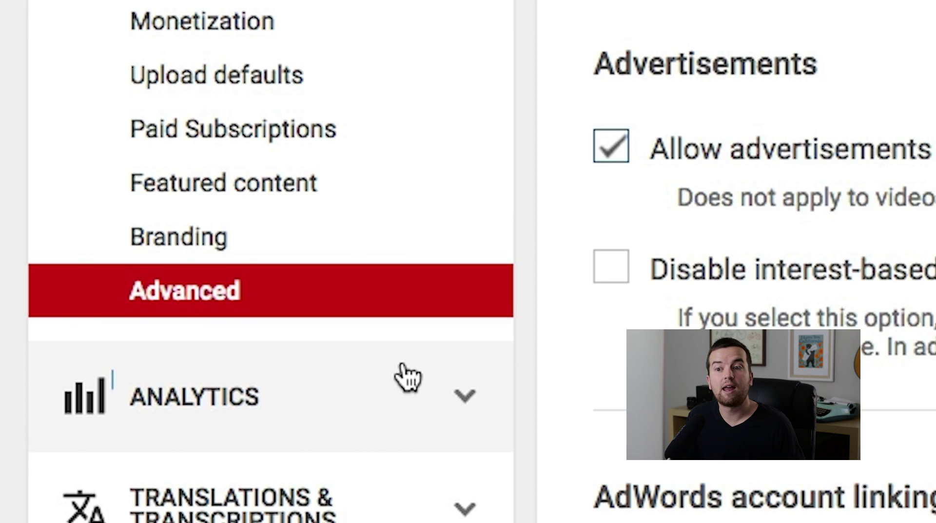
- Open the channel's Analytics overview and look through the available revenue, watch time and engagement reports
left_click(402, 371)
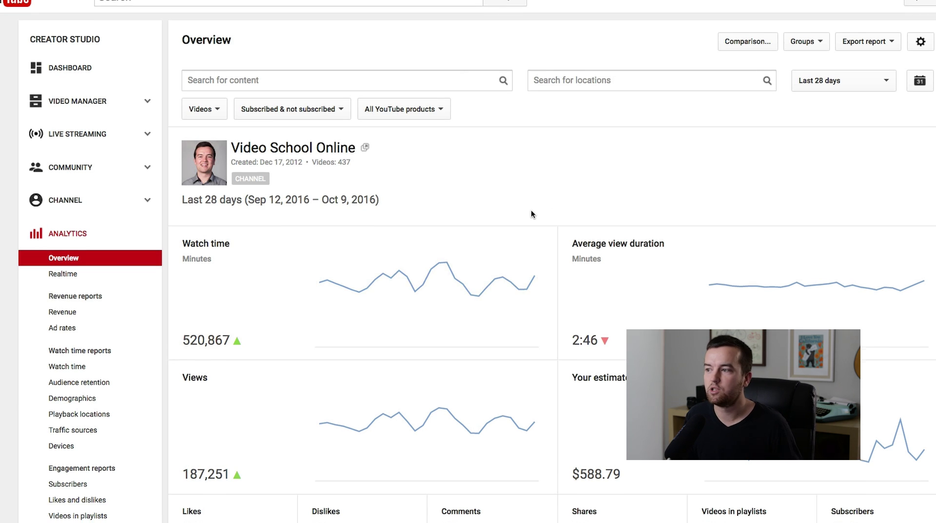
scroll(532, 209, "down", 3)
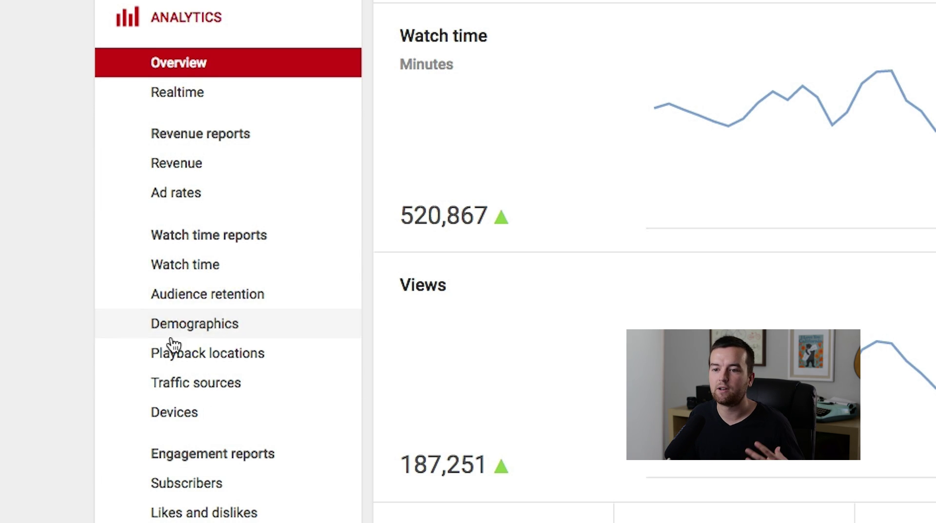
scroll(241, 335, "down", 3)
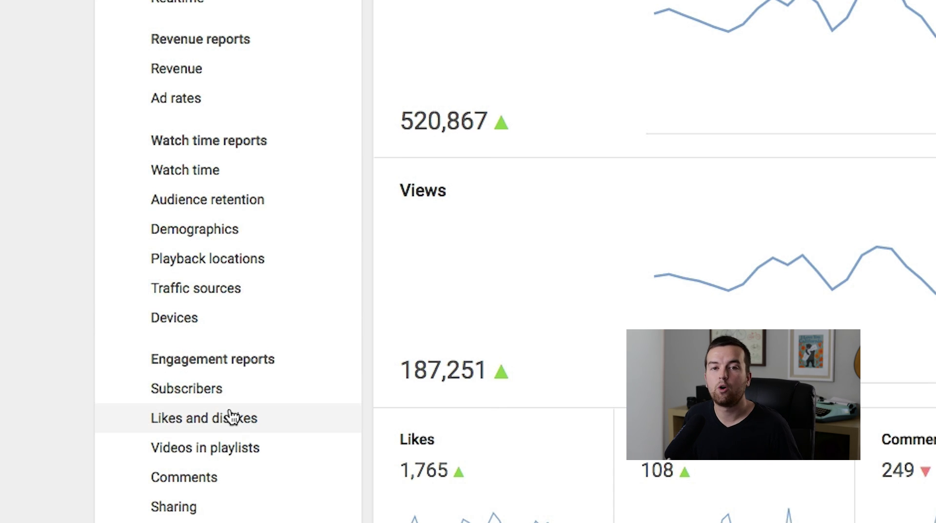
scroll(291, 432, "down", 4)
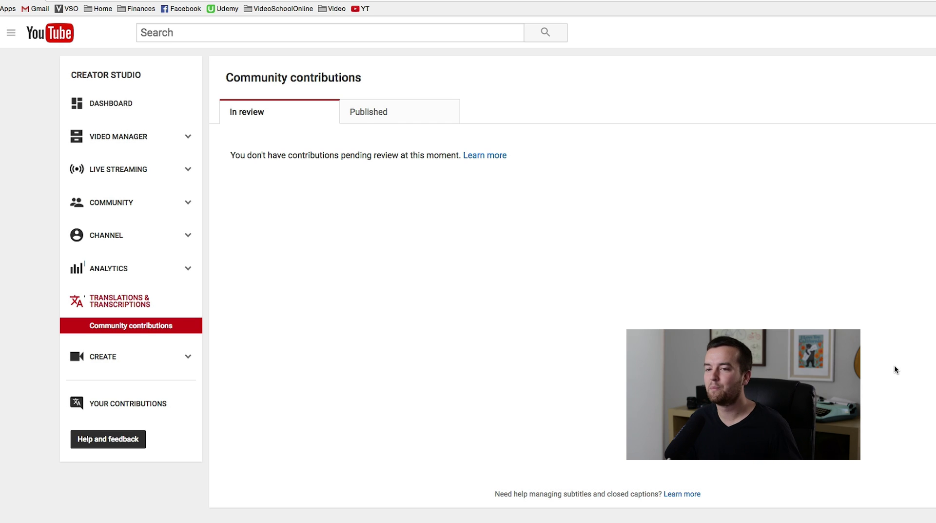
- Open the Audio Library and browse the free music tracks, checking which ones carry an attribution mark
scroll(895, 365, "down", 1)
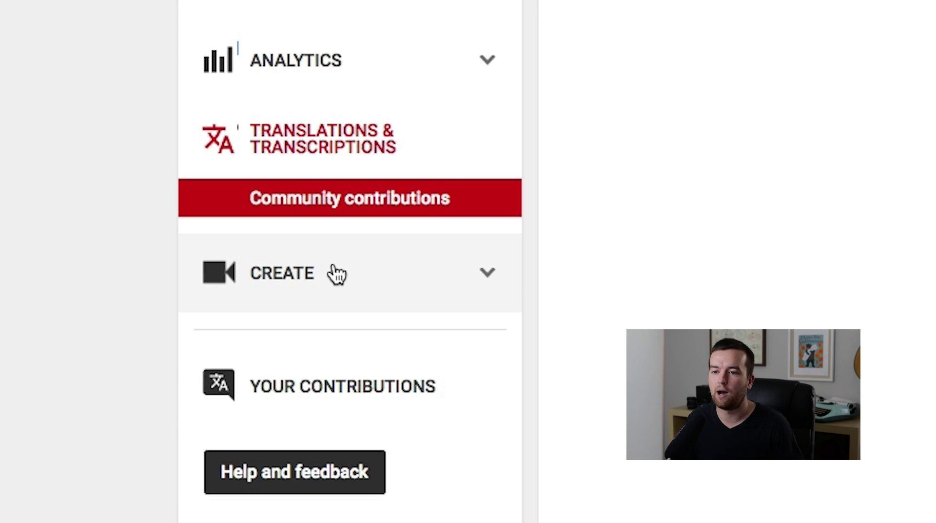
left_click(302, 285)
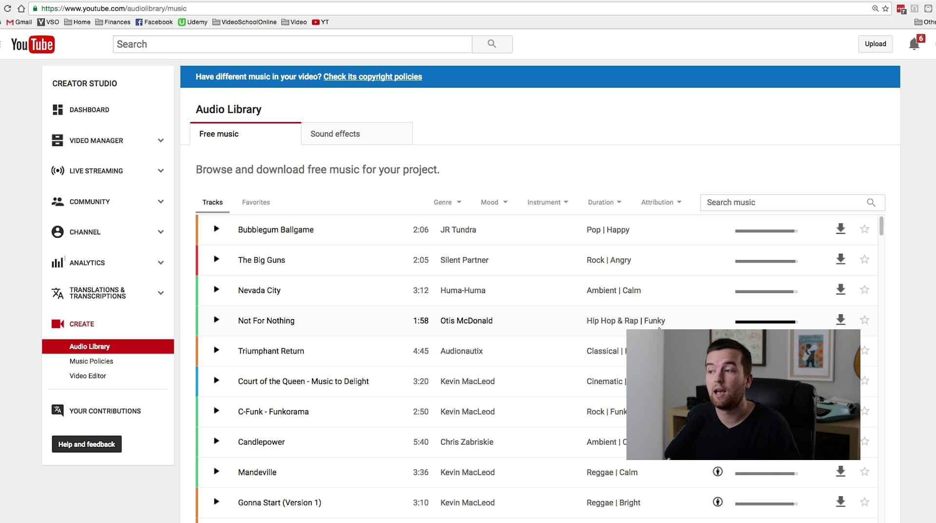
scroll(658, 328, "down", 1)
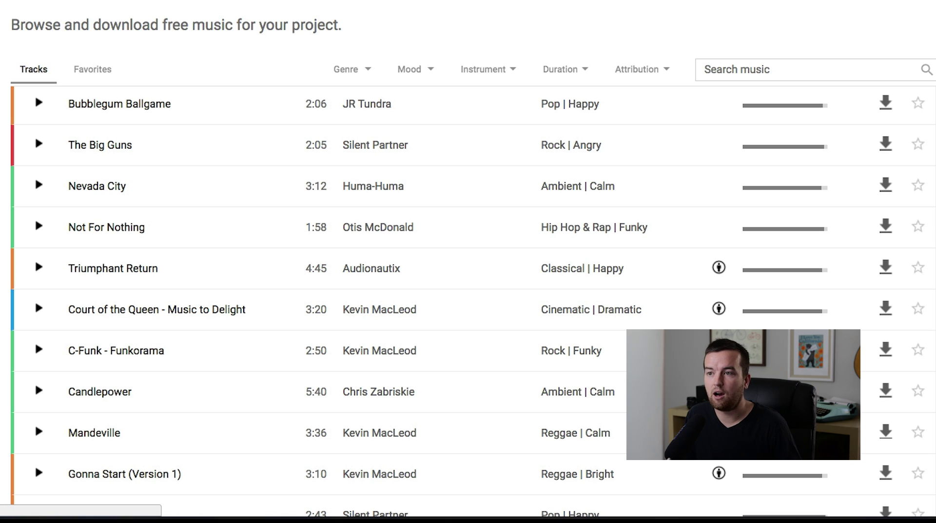
scroll(517, 182, "down", 10)
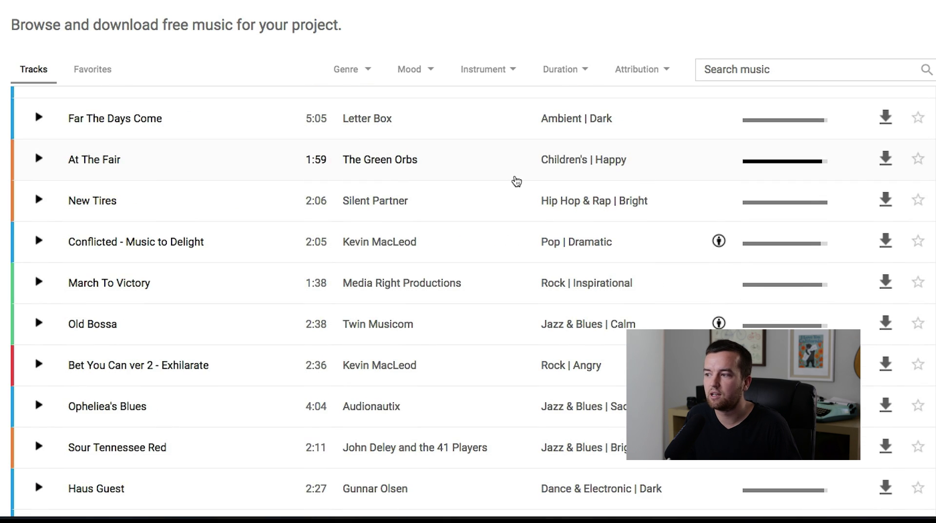
scroll(516, 182, "down", 5)
scroll(516, 182, "down", 4)
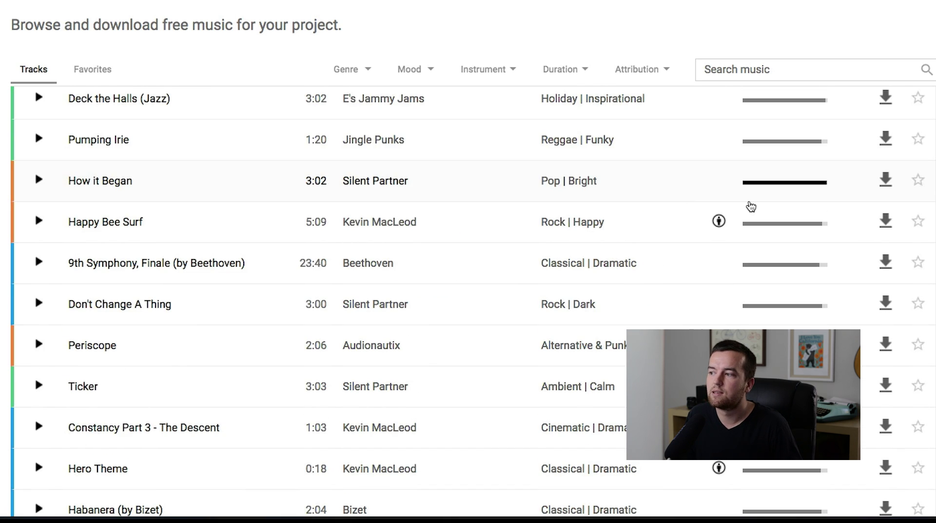
mouse_move(719, 221)
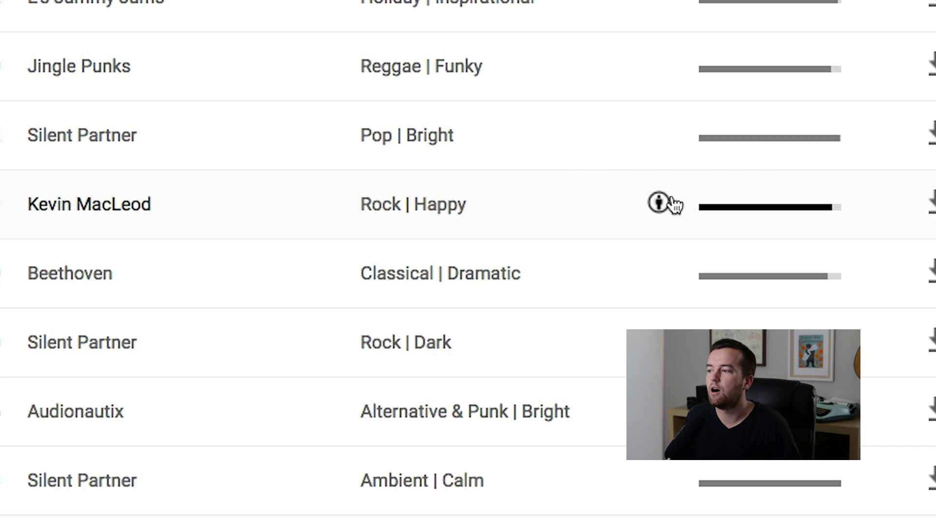
scroll(679, 237, "down", 5)
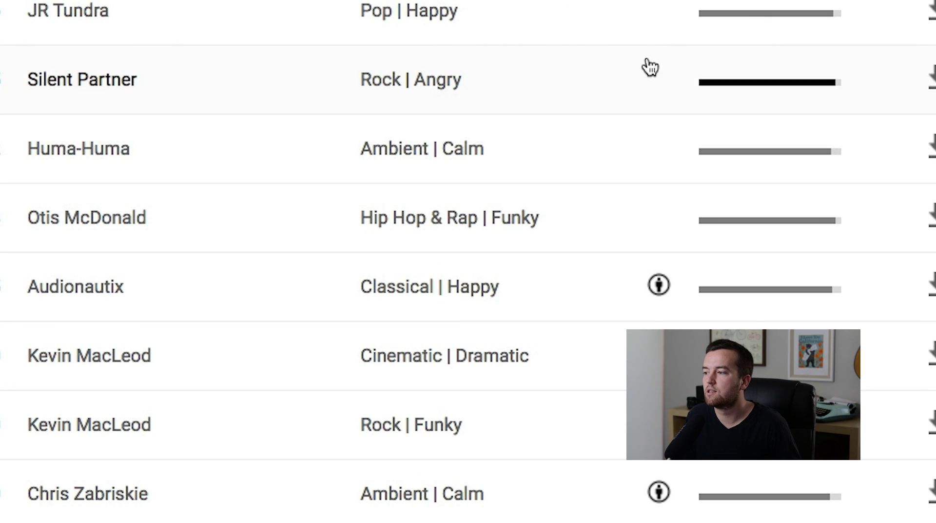
mouse_move(658, 284)
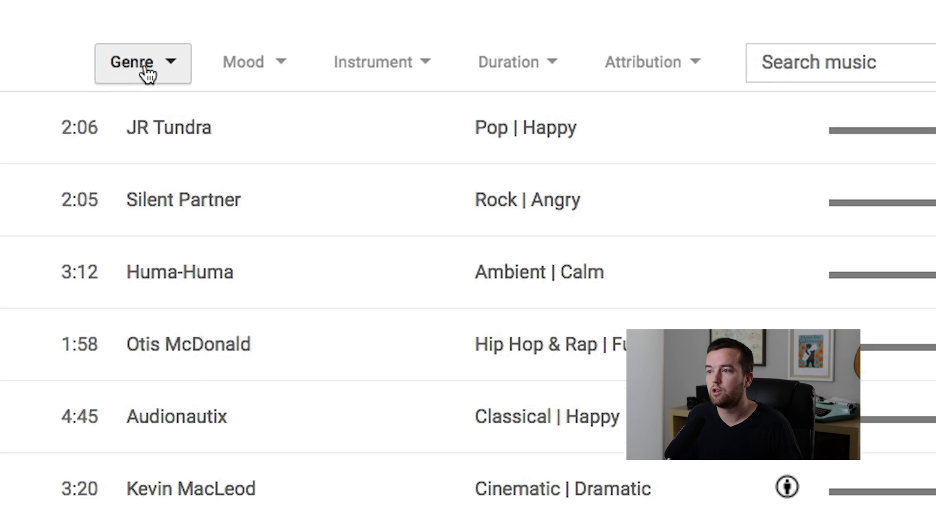
- Check the genre filter choices for free music, and browse the Audio Library's sound effects
left_click(142, 73)
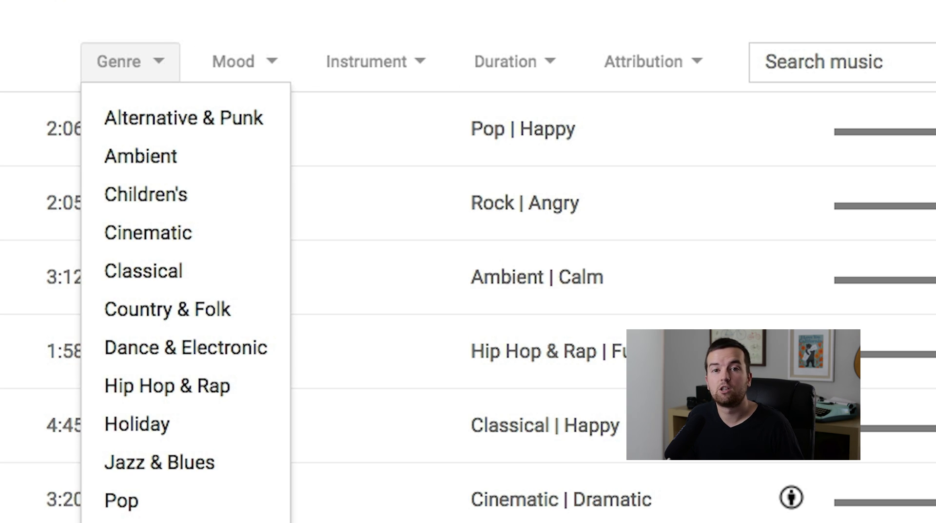
left_click(345, 115)
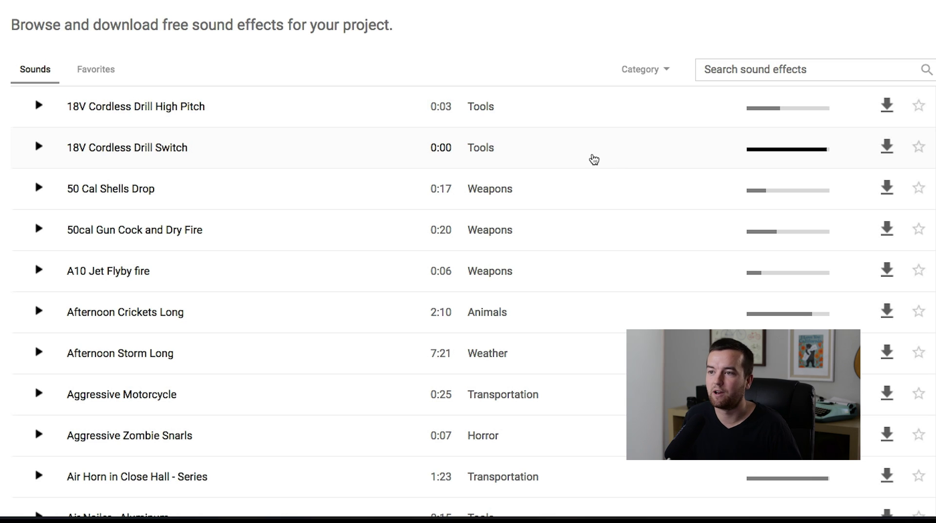
scroll(522, 207, "down", 15)
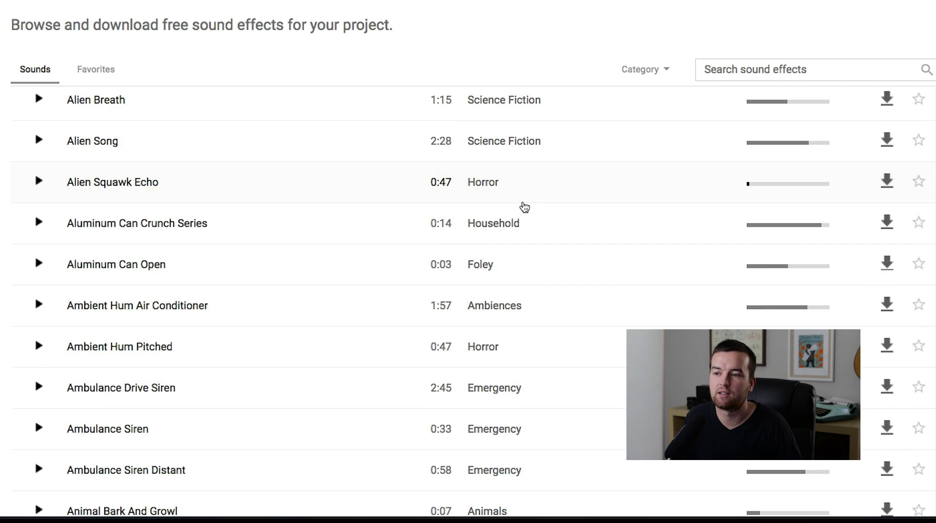
- Look through more of the sound effects, and open Music Policies to browse the directory of copyrighted songs
scroll(524, 206, "down", 10)
left_click(756, 76)
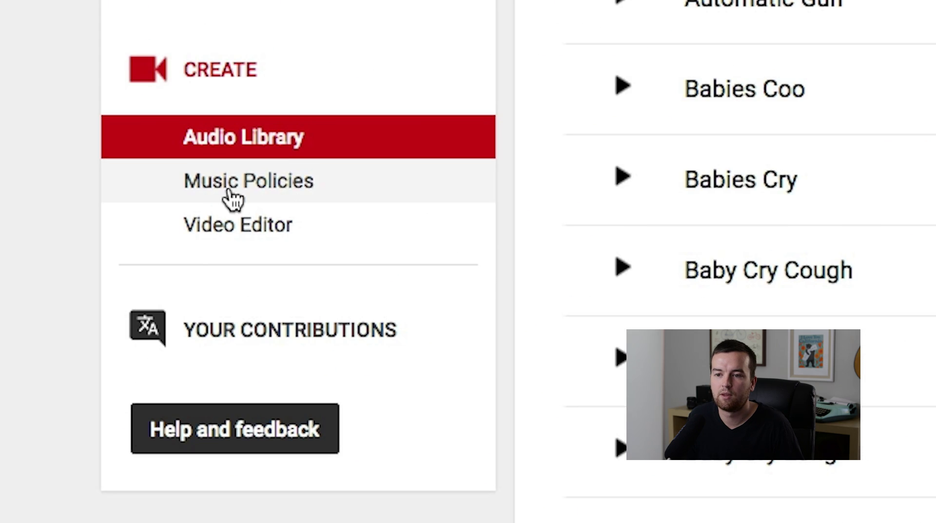
left_click(229, 190)
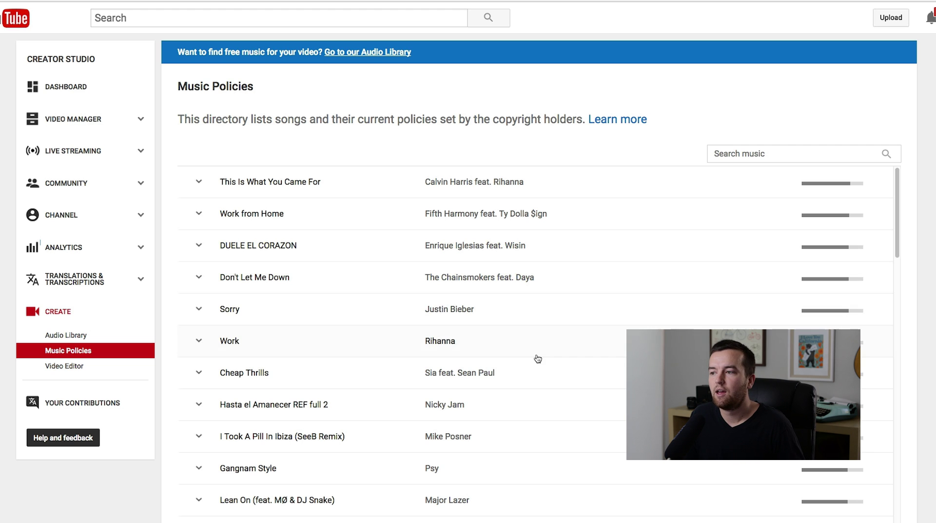
scroll(604, 361, "down", 1)
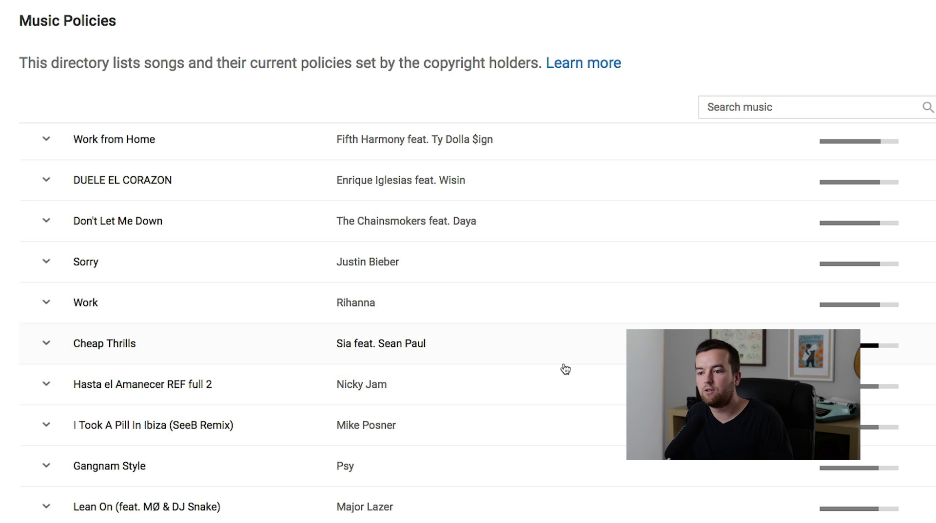
scroll(565, 369, "down", 2)
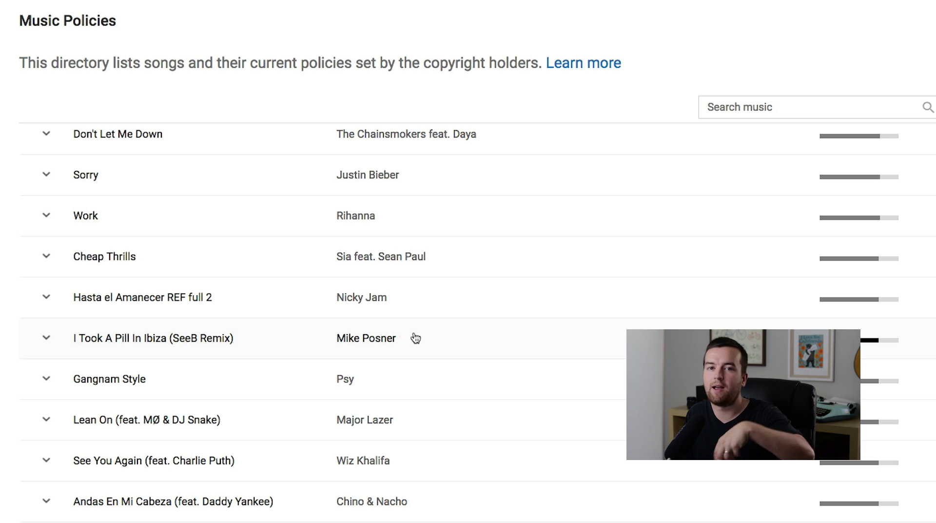
scroll(425, 319, "down", 5)
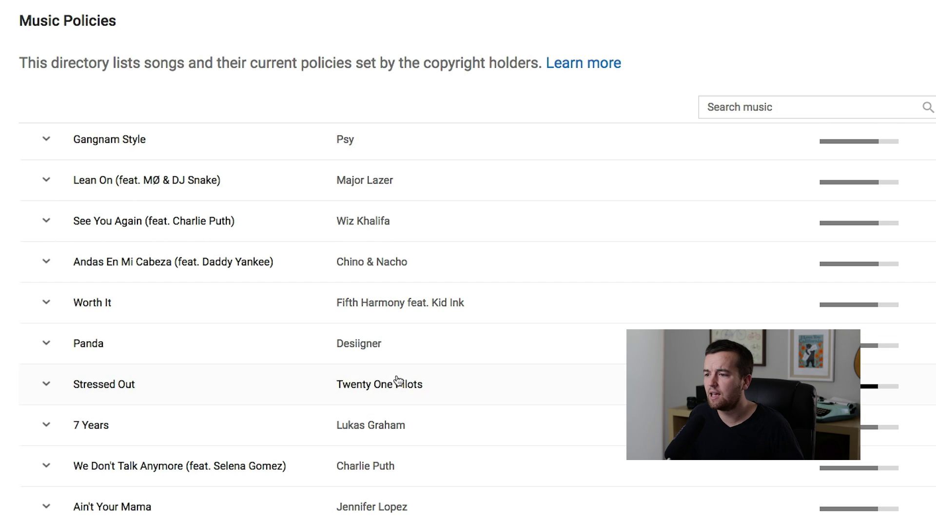
scroll(551, 412, "up", 2)
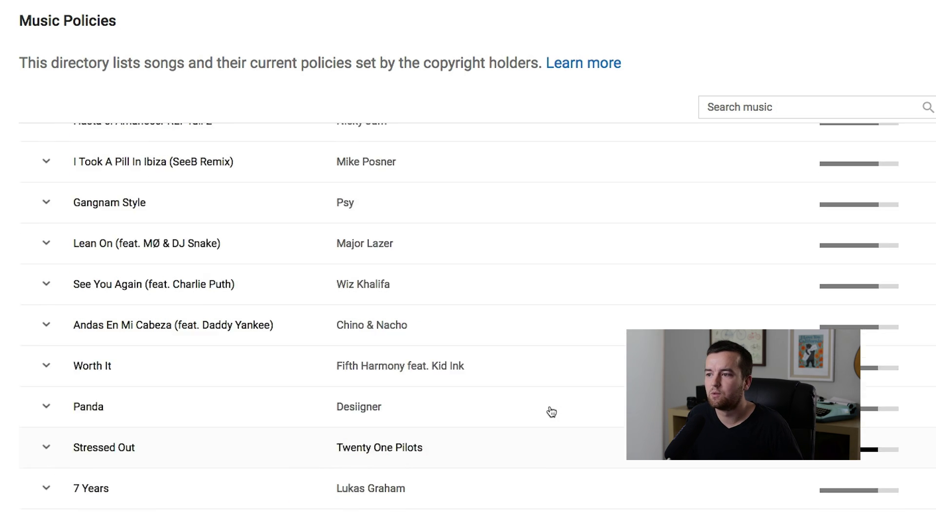
scroll(549, 407, "up", 4)
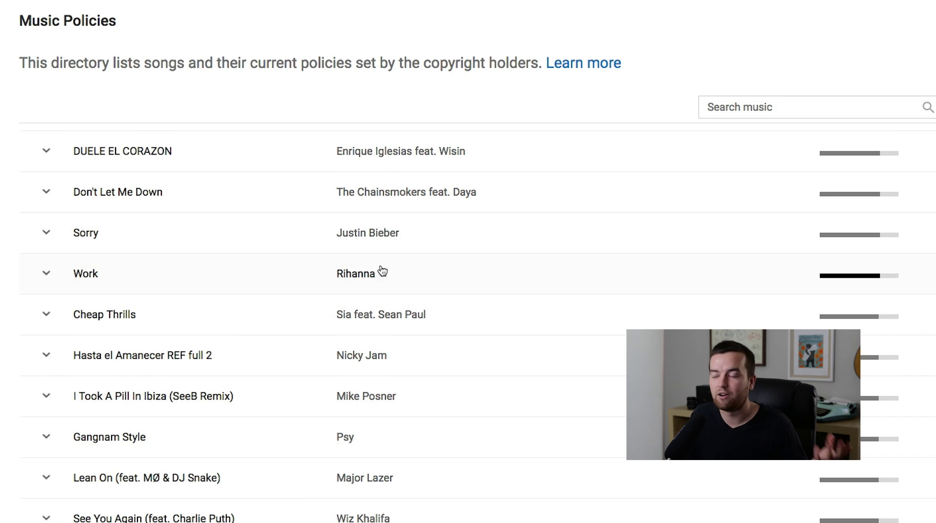
scroll(347, 293, "down", 8)
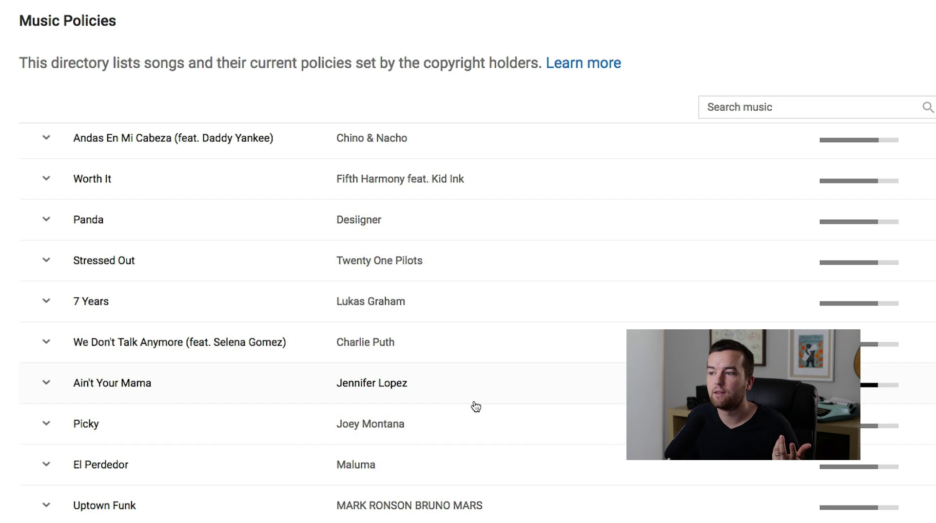
- Check the playback and monetization policies for El Perdedor, Sia's Cheap Thrills and Treat You Better in the Music Policies directory
scroll(475, 403, "down", 5)
left_click(184, 202)
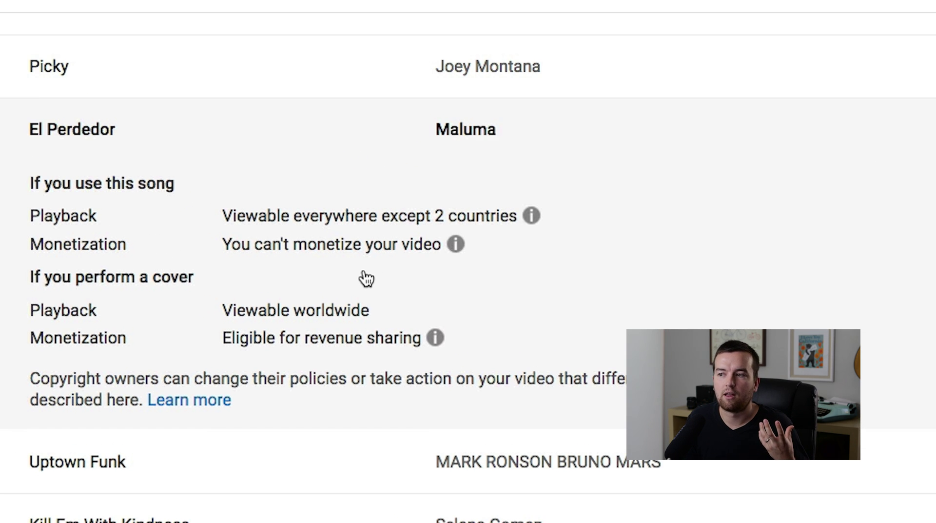
scroll(351, 277, "down", 2)
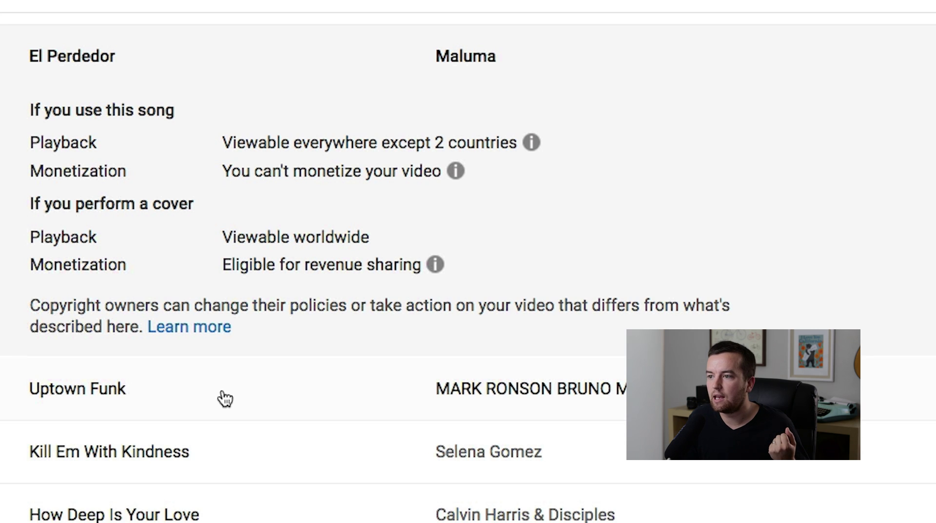
scroll(213, 422, "down", 15)
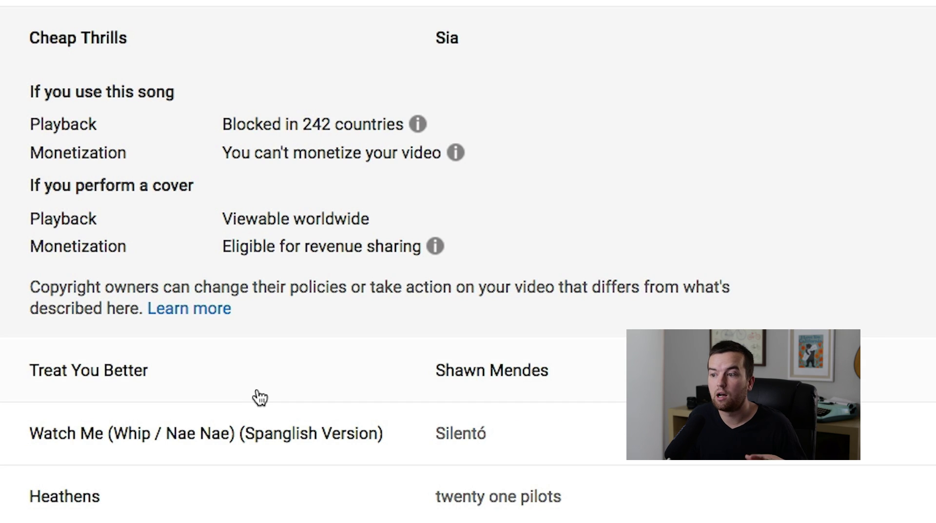
left_click(258, 393)
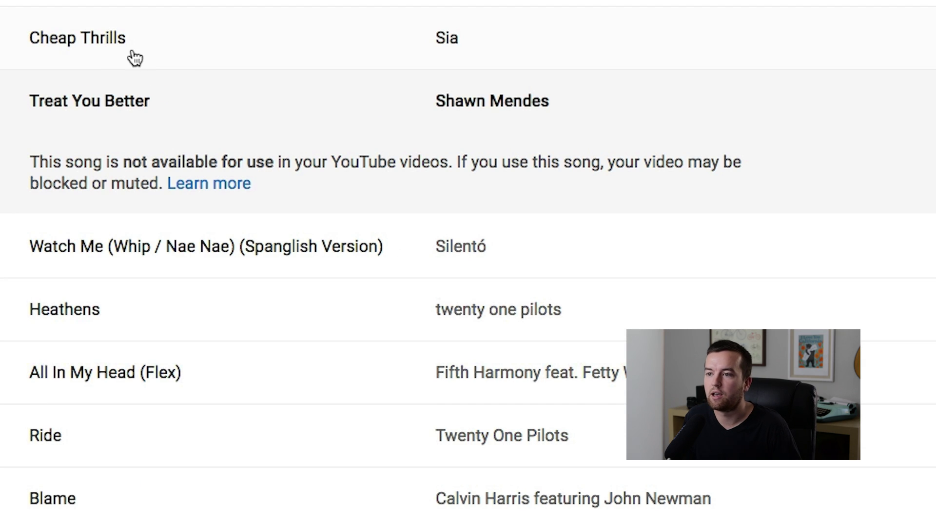